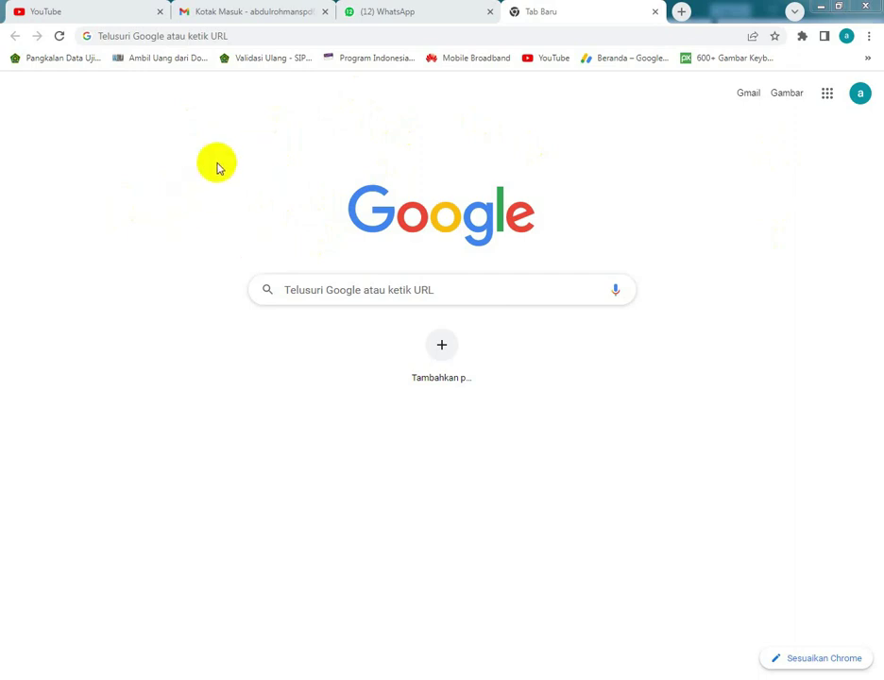
- Search Google for 'CANVA PENDIDIKAN' from the address bar and close the leftover blank tab
{"action": "left_click", "coordinate": [179, 36]}
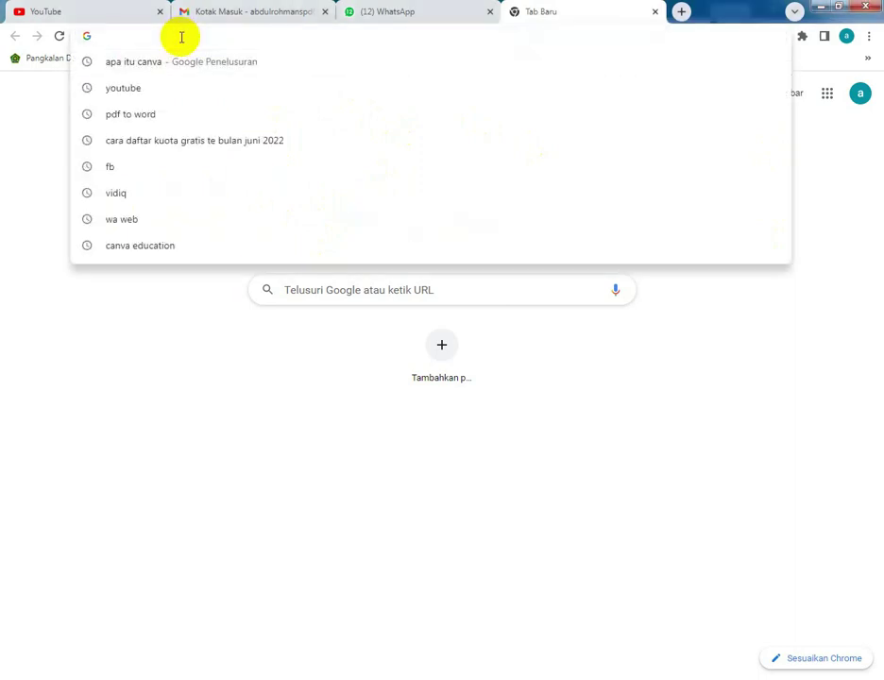
{"action": "type", "text": "CANVA"}
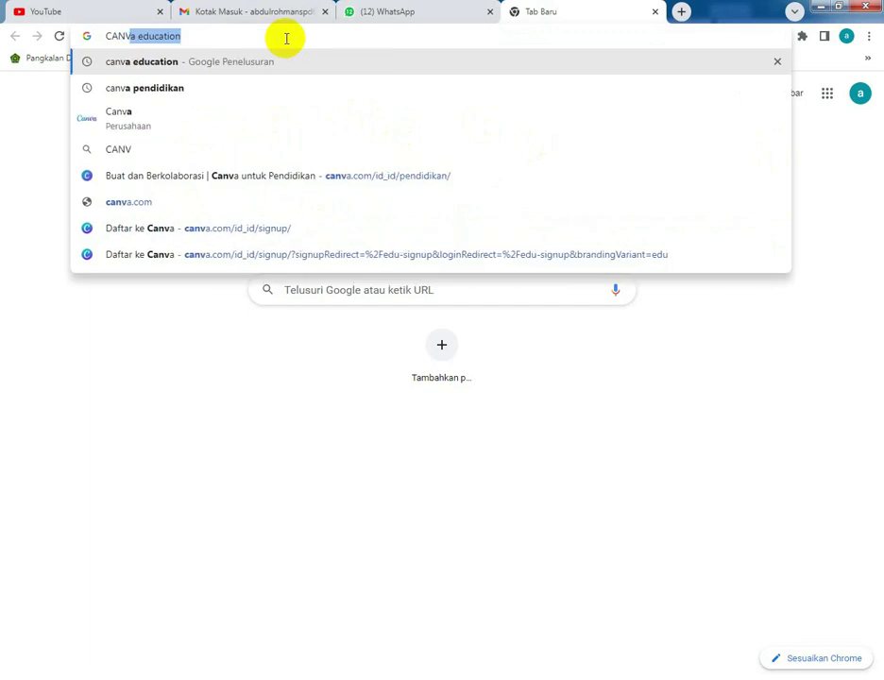
{"action": "type", "text": " PENDIDIKAN"}
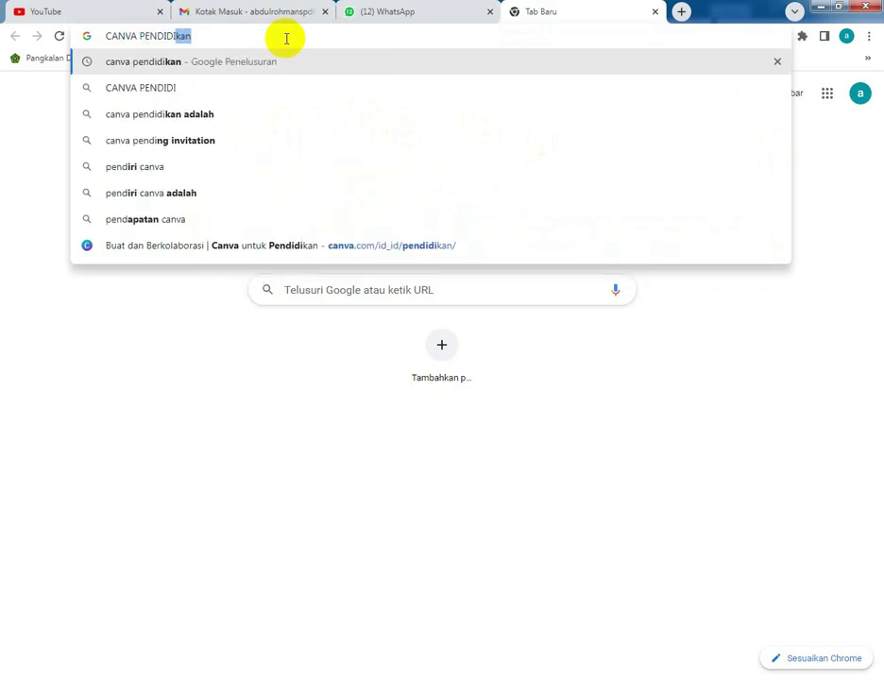
{"action": "key", "text": "Return"}
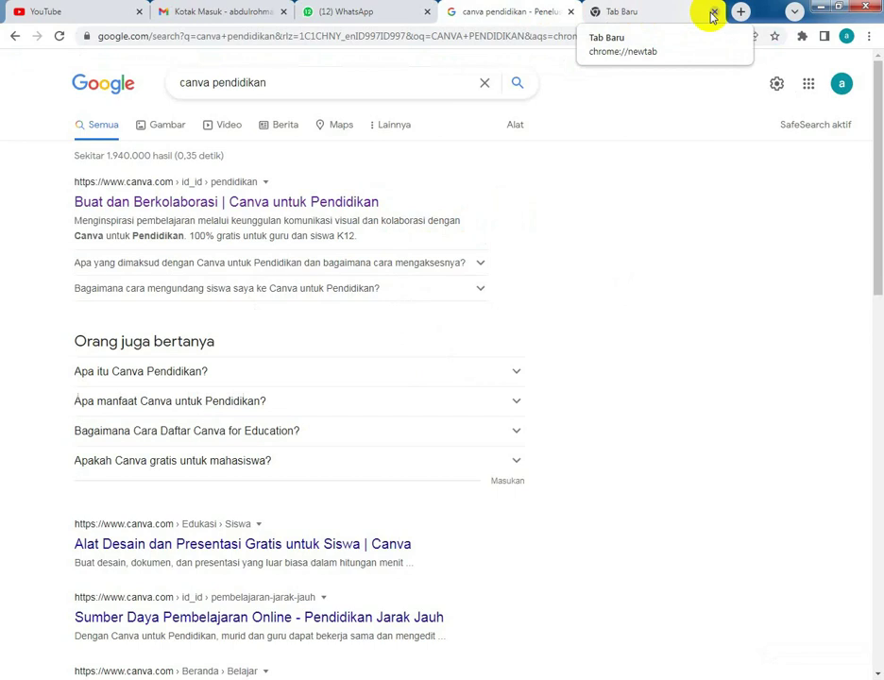
{"action": "left_click", "coordinate": [713, 13]}
- Search 'CANVA EDU' in a new tab, compare it with the pendidikan results, then close it
{"action": "left_click", "coordinate": [681, 10]}
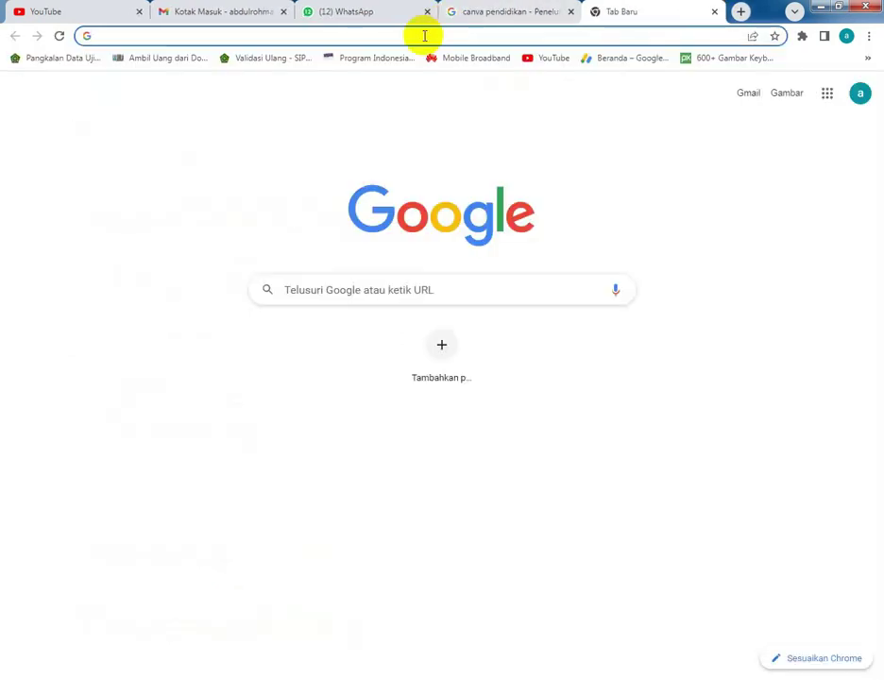
{"action": "type", "text": "CANVA EDU"}
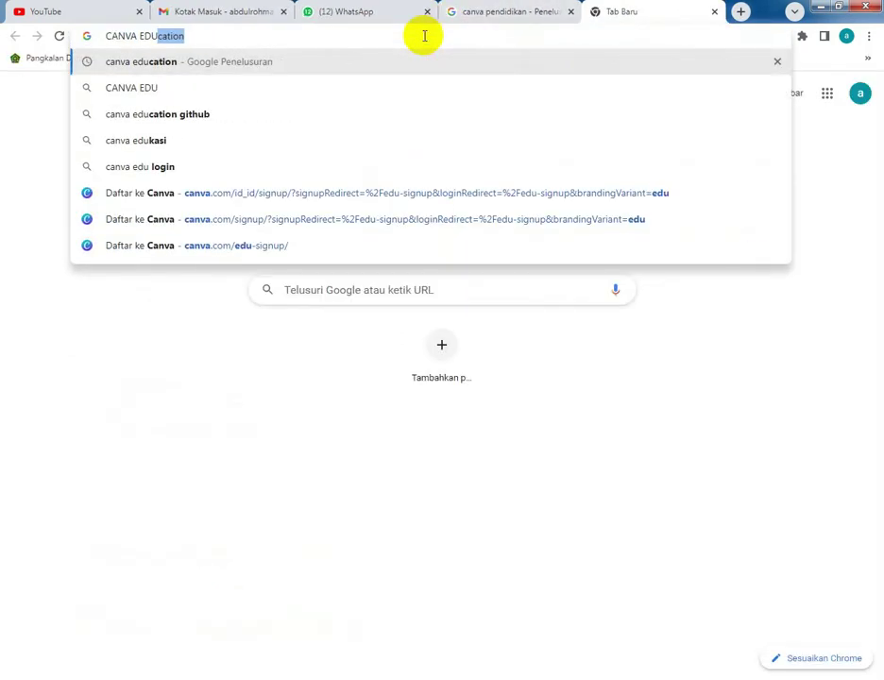
{"action": "key", "text": "Return"}
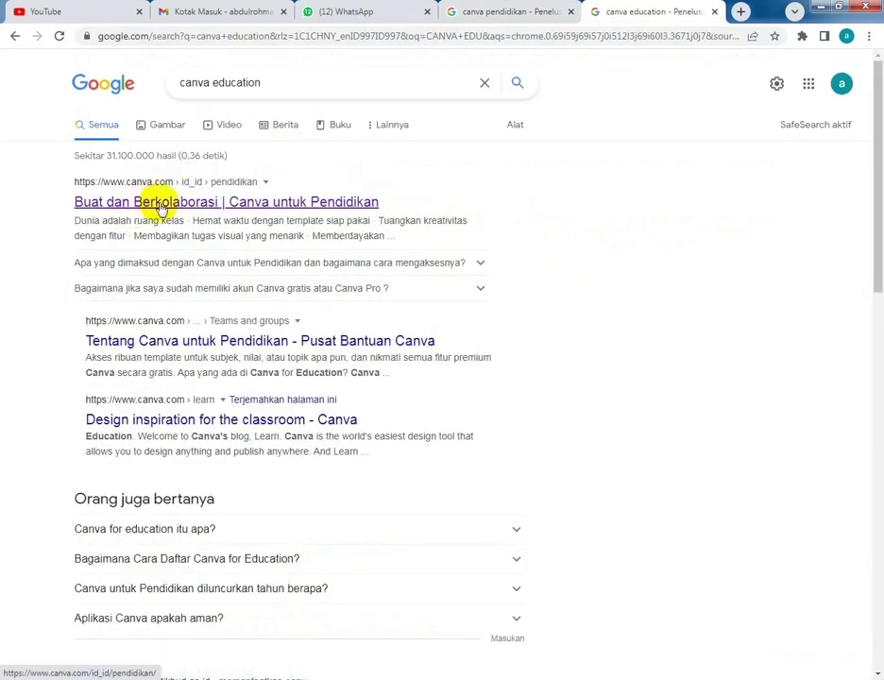
{"action": "left_click", "coordinate": [509, 13]}
{"action": "left_click", "coordinate": [694, 21]}
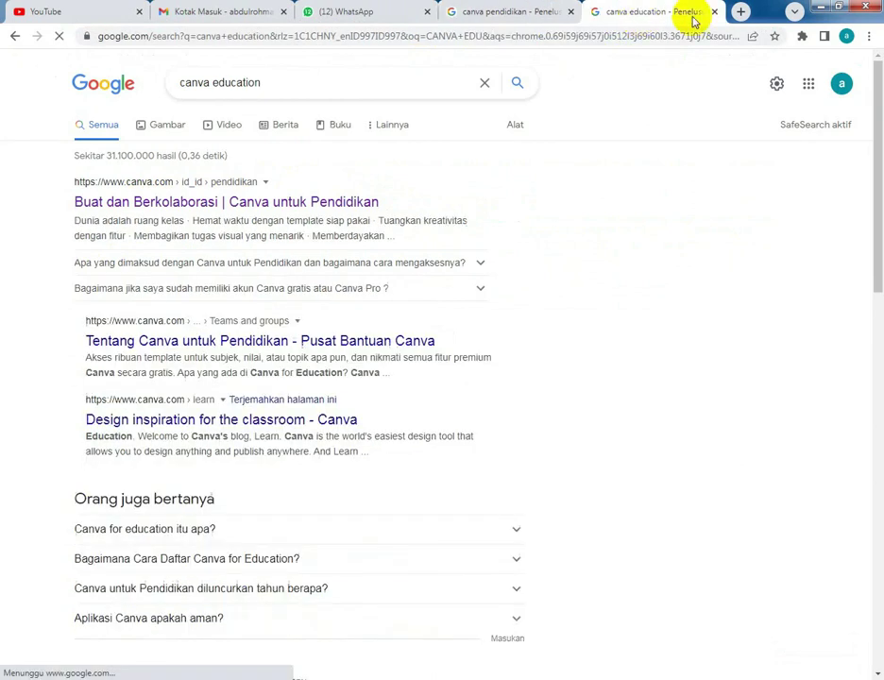
{"action": "left_click", "coordinate": [714, 12]}
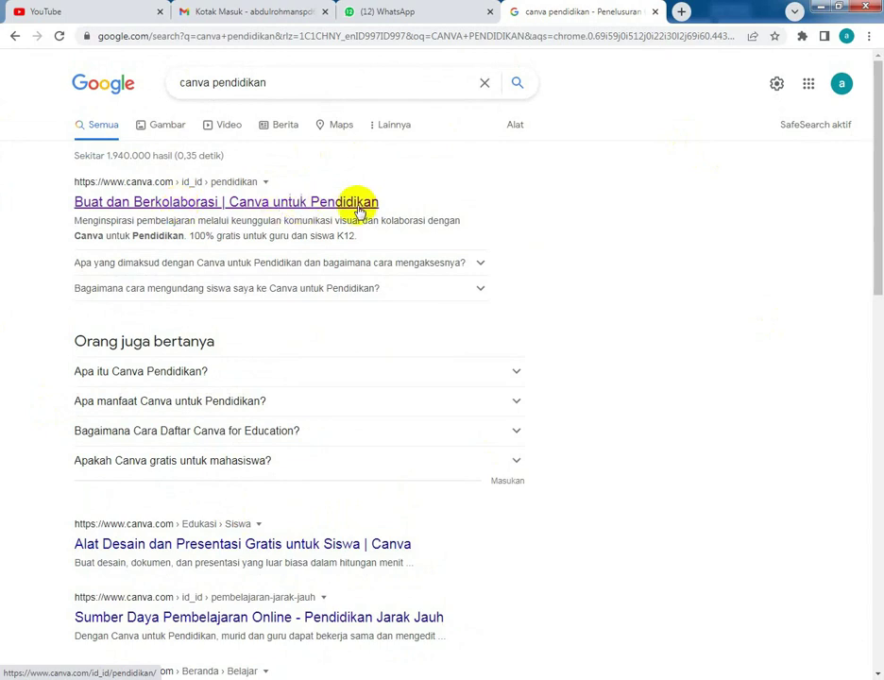
- Open the Canva untuk Pendidikan result and start the teacher sign-up under Untuk guru
{"action": "left_click", "coordinate": [258, 209]}
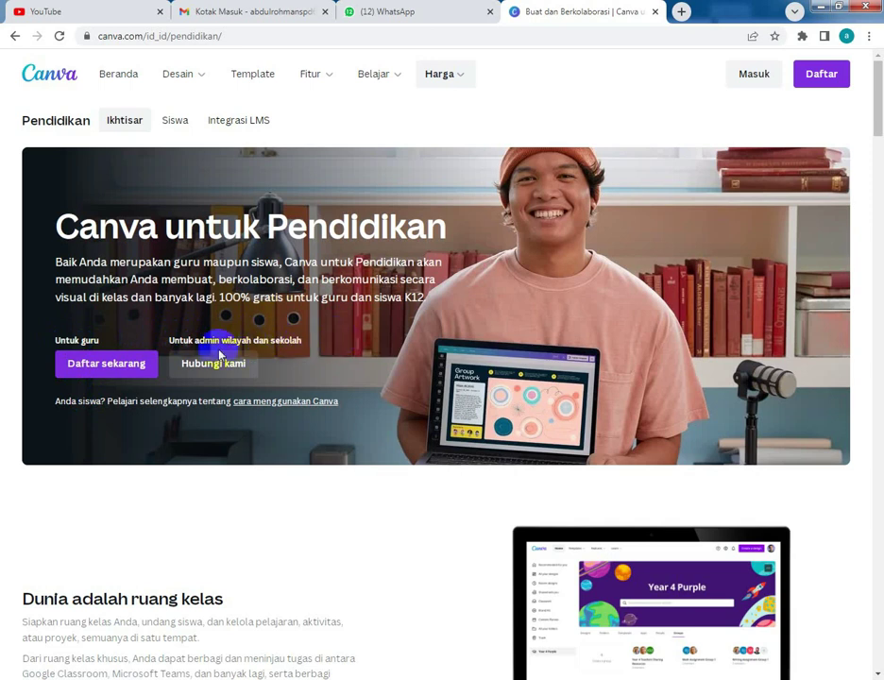
{"action": "left_click", "coordinate": [113, 368]}
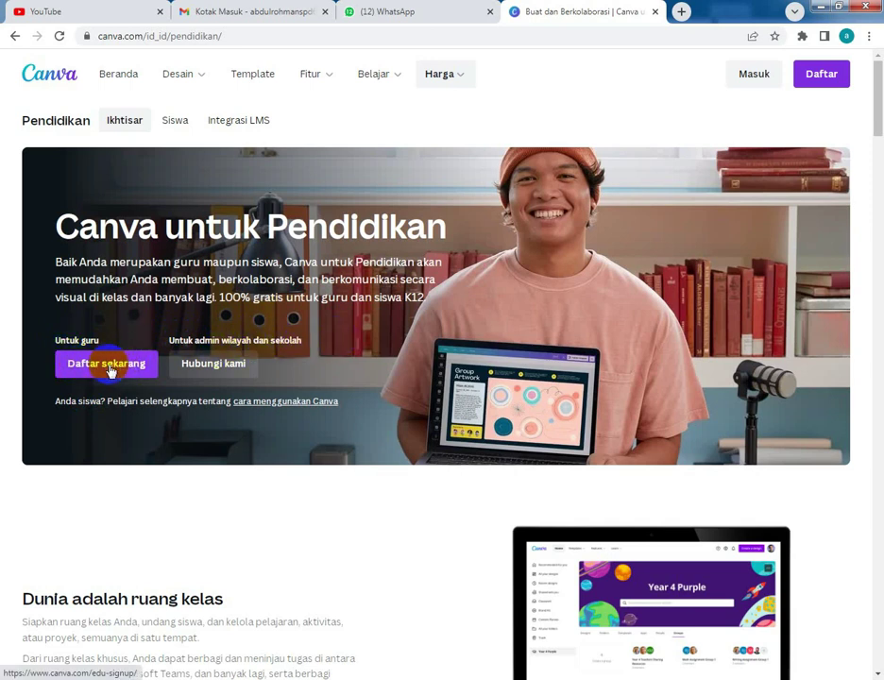
{"action": "left_click", "coordinate": [125, 368]}
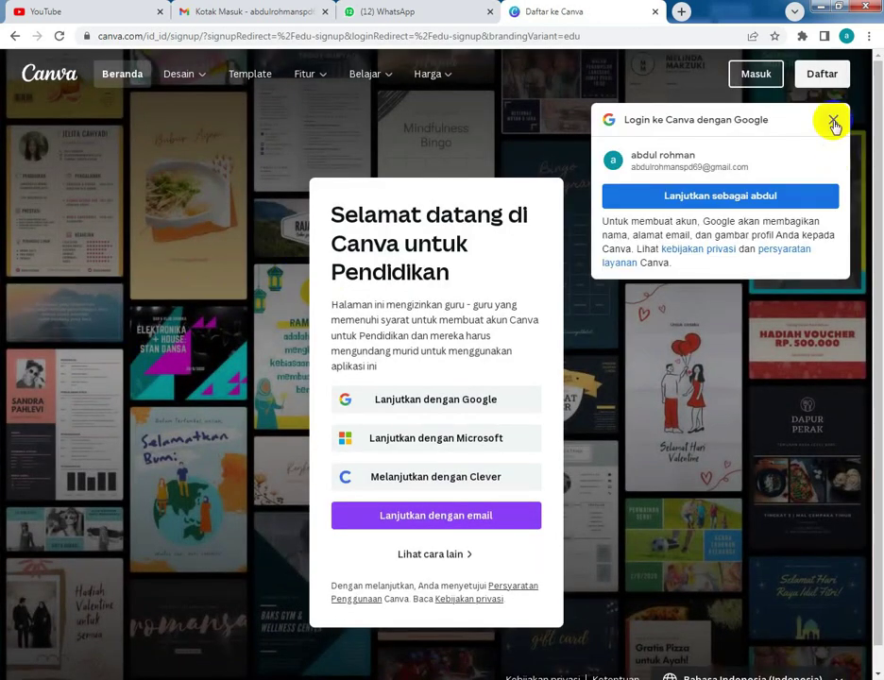
- Dismiss the Google login prompt and choose Lanjutkan dengan email on the sign-up dialog
{"action": "left_click", "coordinate": [833, 120]}
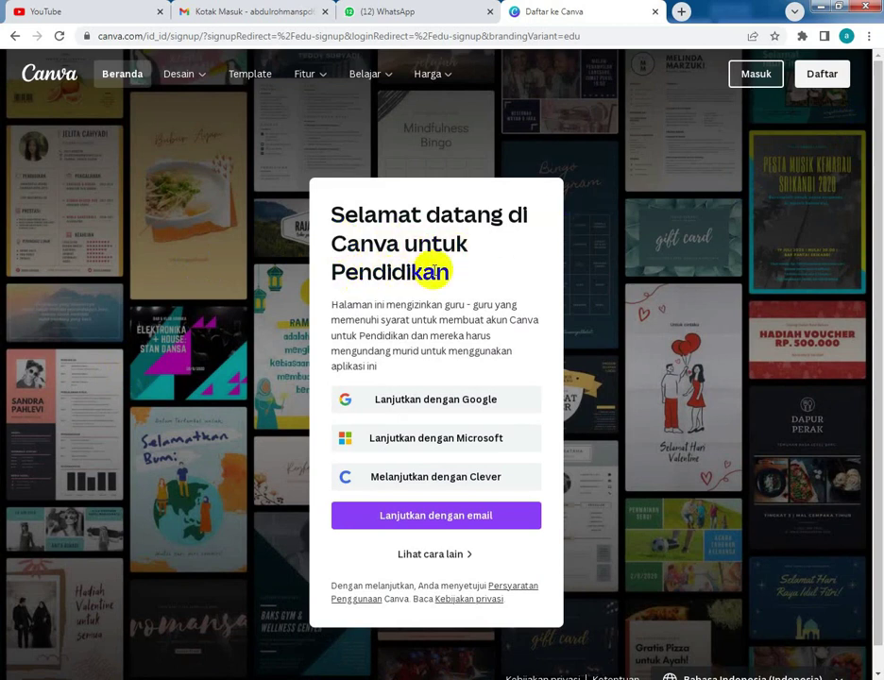
{"action": "left_click", "coordinate": [329, 309]}
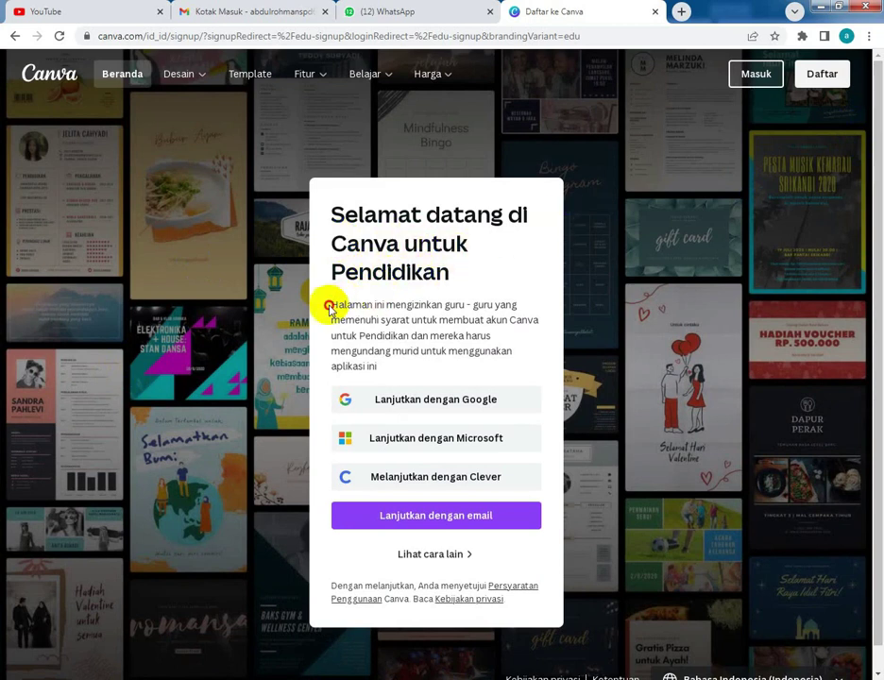
{"action": "left_click_drag", "start_coordinate": [329, 308], "coordinate": [491, 304]}
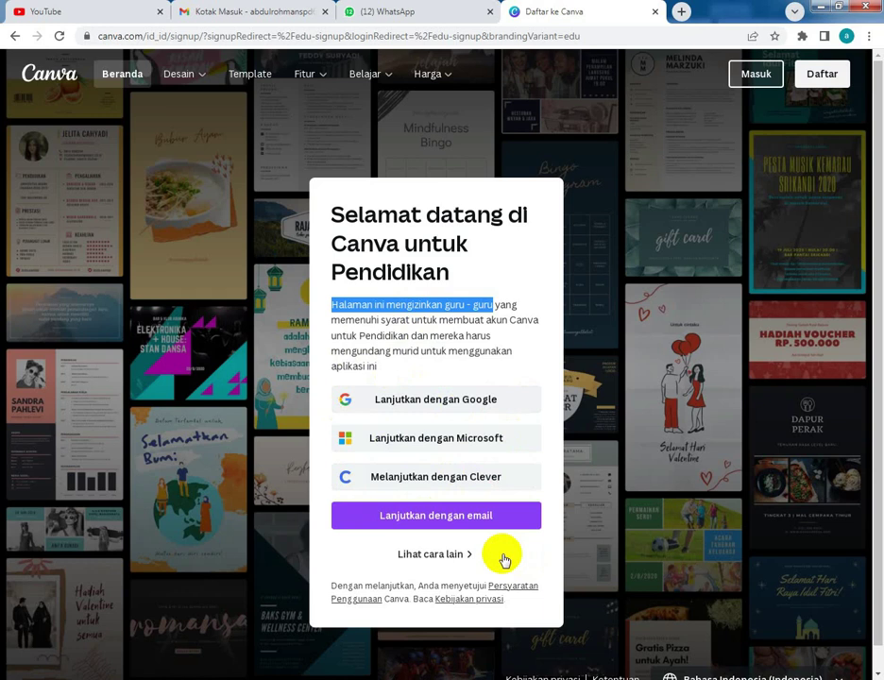
{"action": "left_click", "coordinate": [436, 521]}
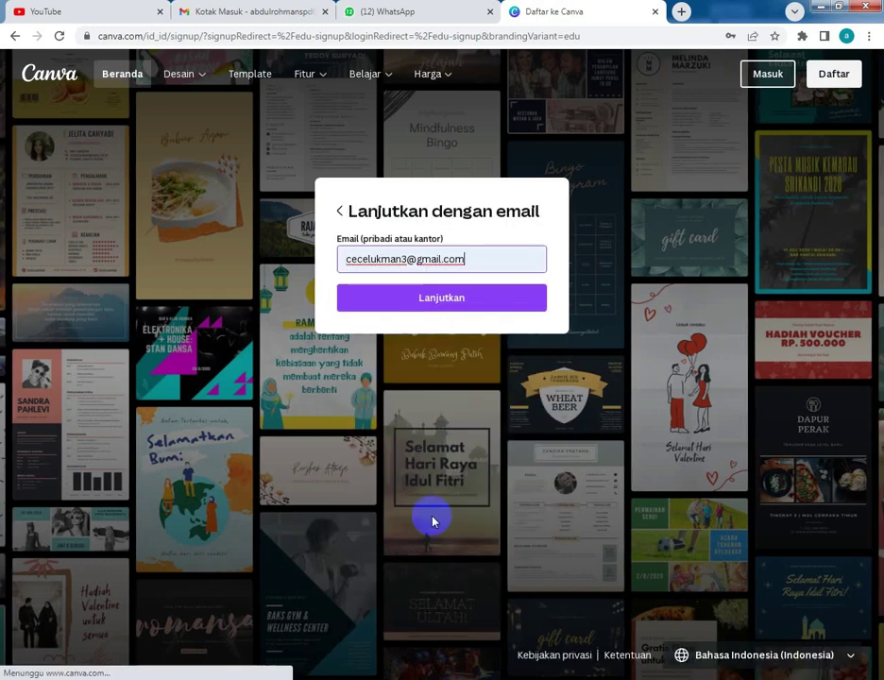
- Clear the autofilled address from the email field and switch to the EMAIL CANVA 2022 note
{"action": "left_click_drag", "start_coordinate": [483, 260], "coordinate": [304, 265]}
{"action": "key", "text": "BackSpace"}
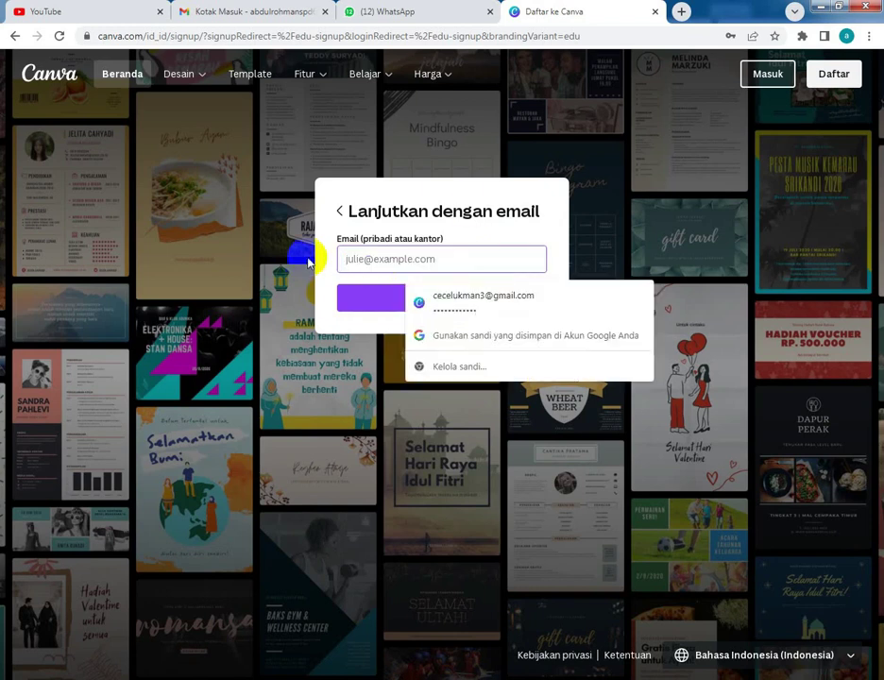
{"action": "left_click", "coordinate": [467, 203]}
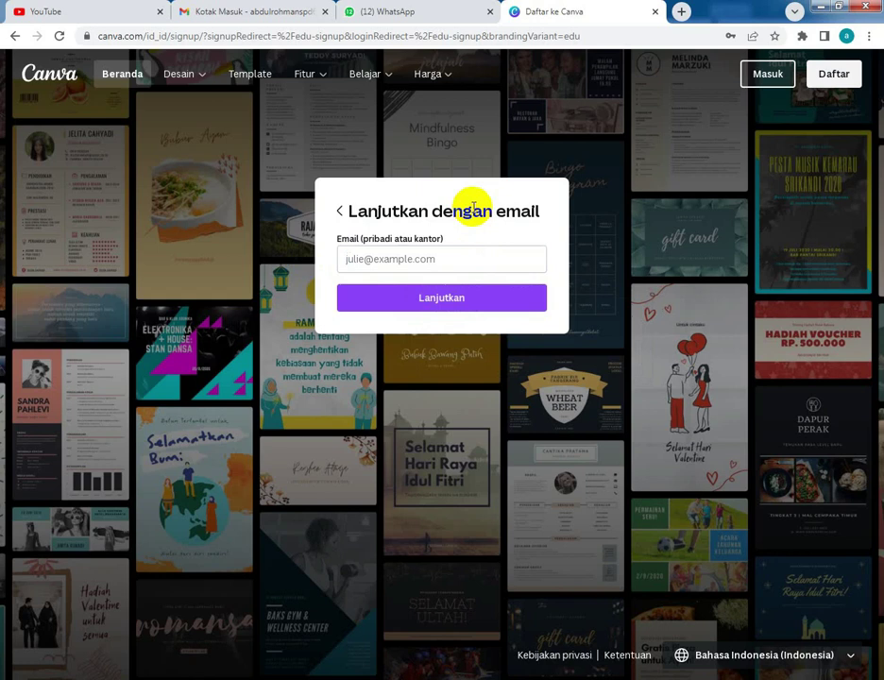
{"action": "left_click", "coordinate": [391, 258]}
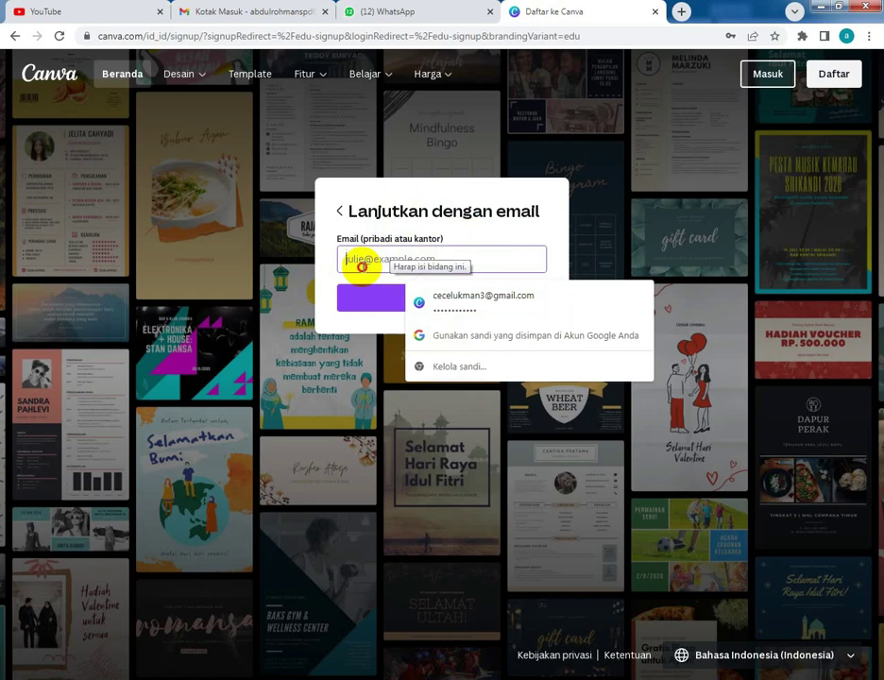
{"action": "left_click", "coordinate": [415, 193]}
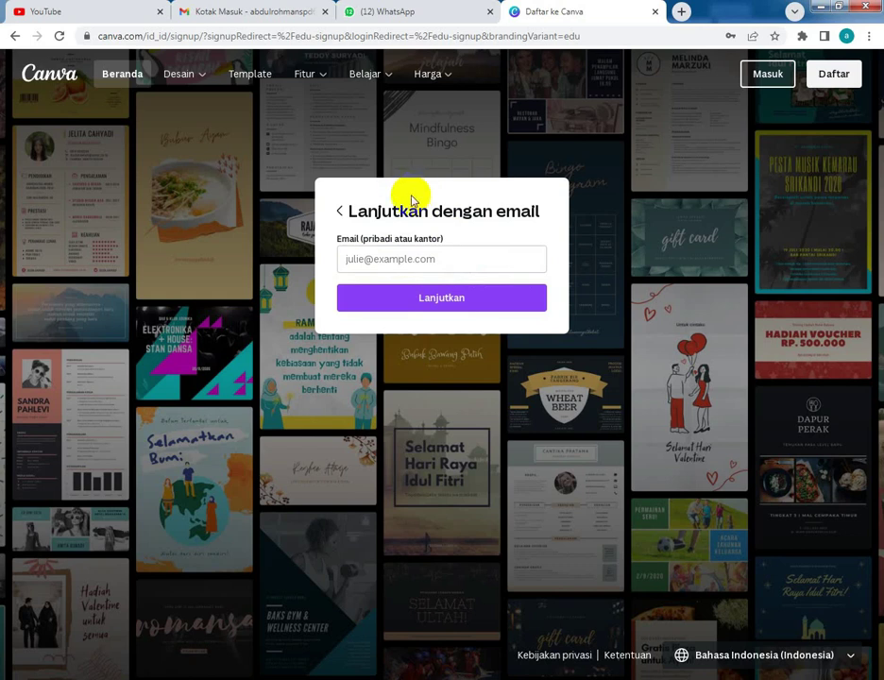
{"action": "left_click", "coordinate": [403, 255]}
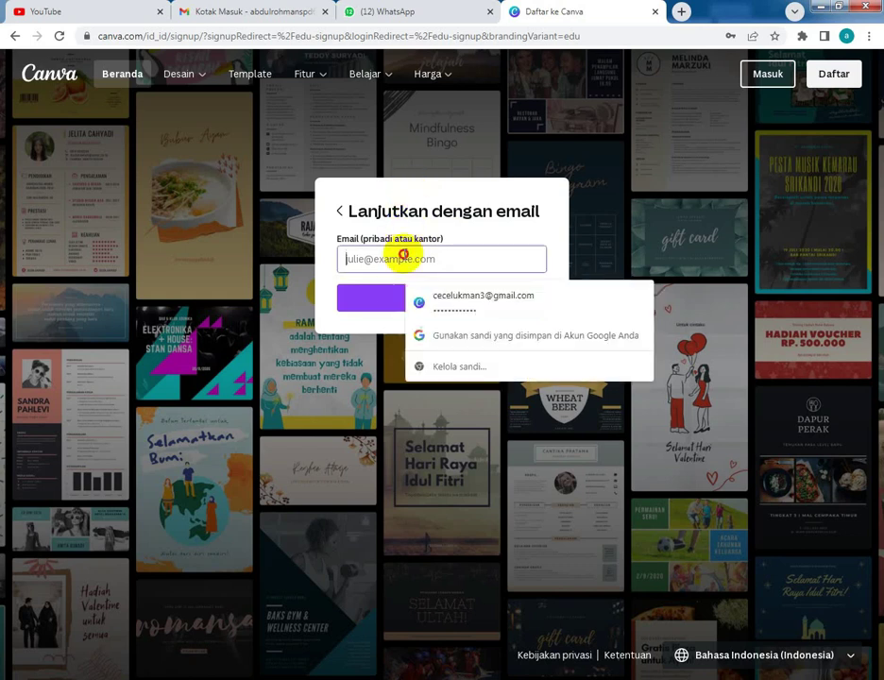
{"action": "left_click", "coordinate": [423, 206]}
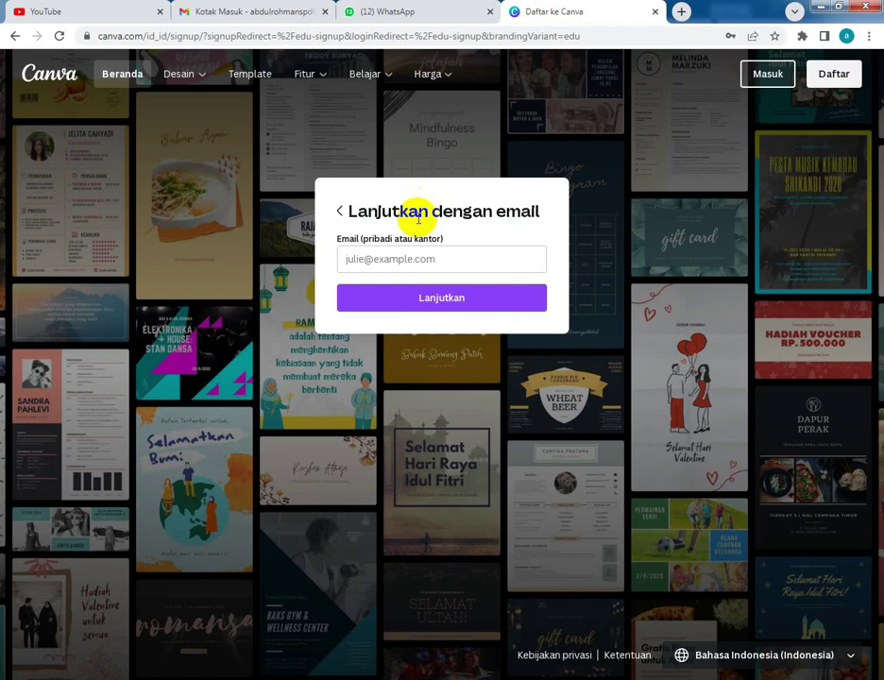
{"action": "key", "text": "alt+Tab"}
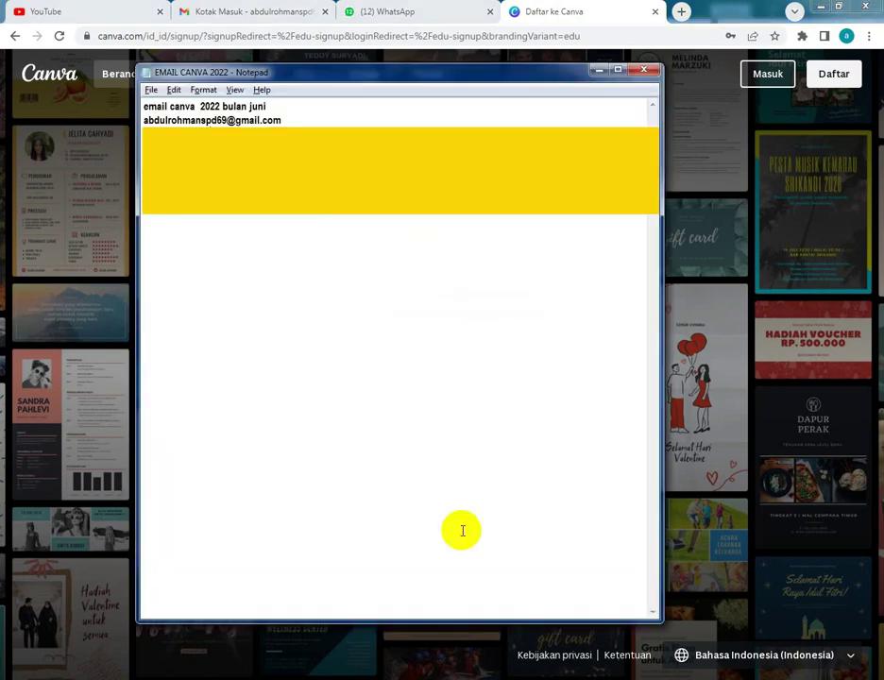
- Copy the saved Gmail address from the Notepad note
{"action": "left_click", "coordinate": [142, 121]}
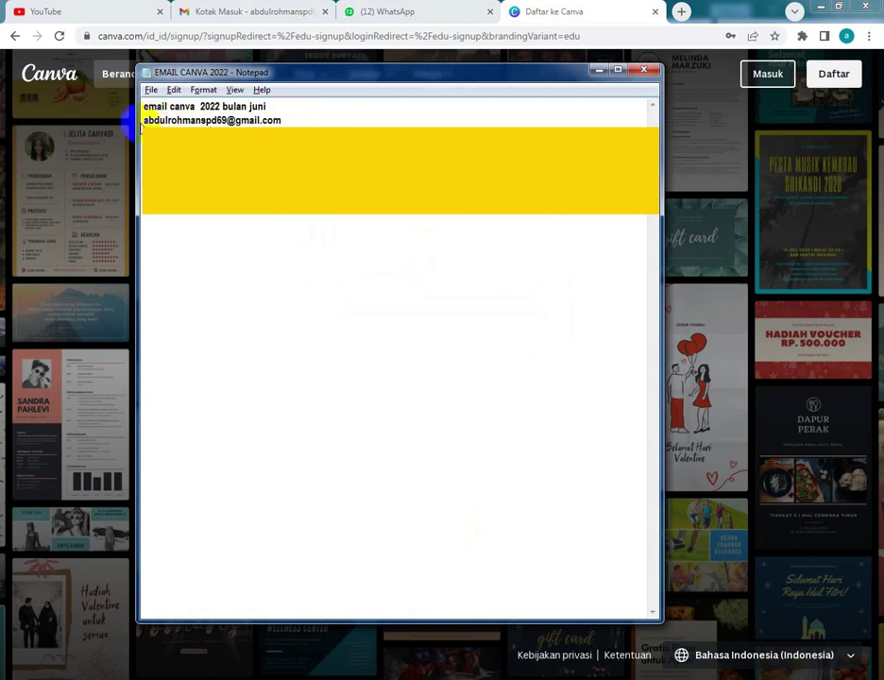
{"action": "left_click_drag", "start_coordinate": [142, 121], "coordinate": [282, 121]}
{"action": "right_click", "coordinate": [217, 121]}
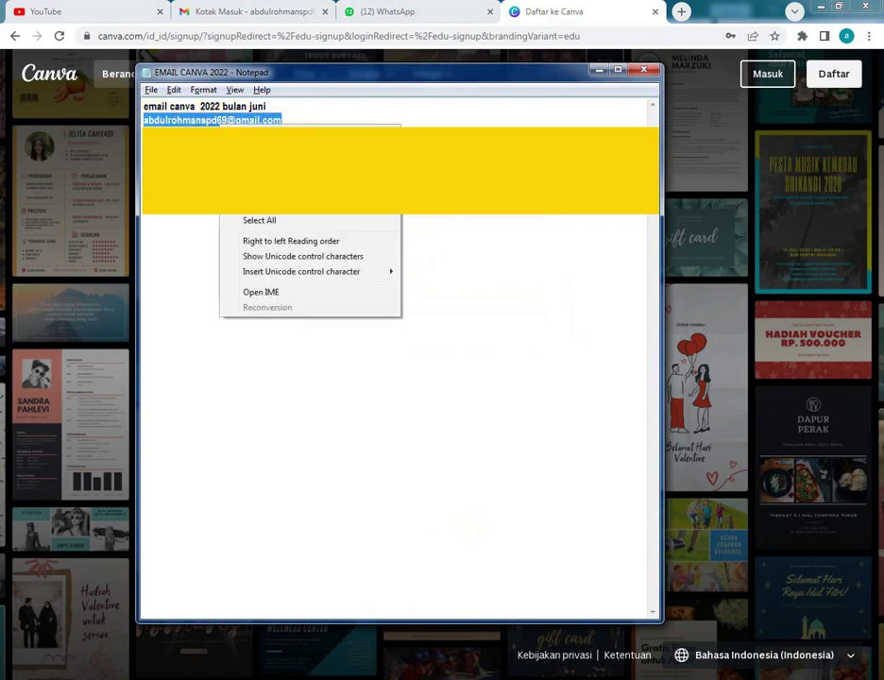
{"action": "left_click", "coordinate": [247, 170]}
{"action": "left_click", "coordinate": [696, 212]}
{"action": "left_click", "coordinate": [430, 253]}
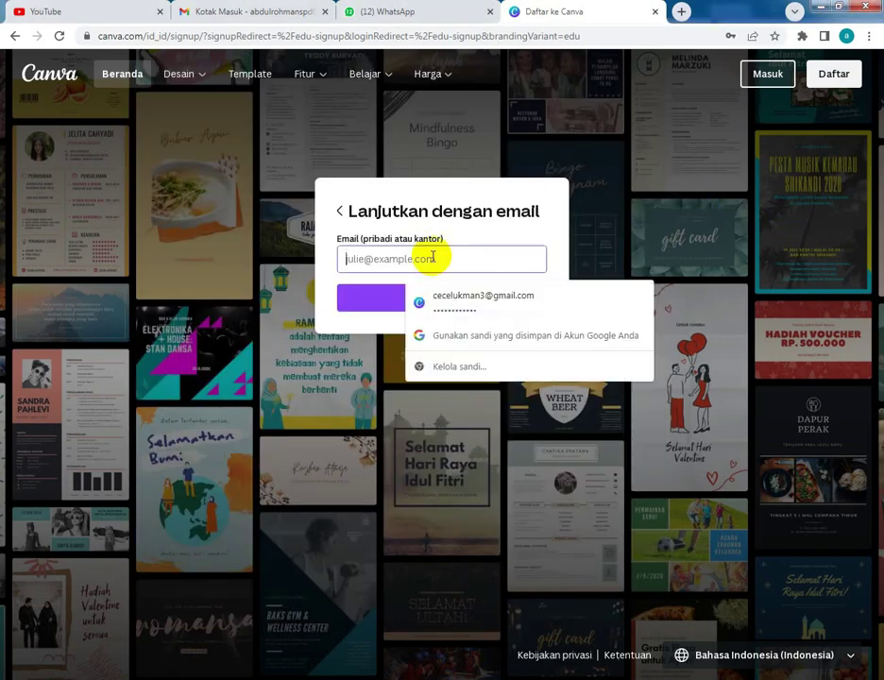
{"action": "right_click", "coordinate": [431, 255]}
{"action": "left_click", "coordinate": [470, 341]}
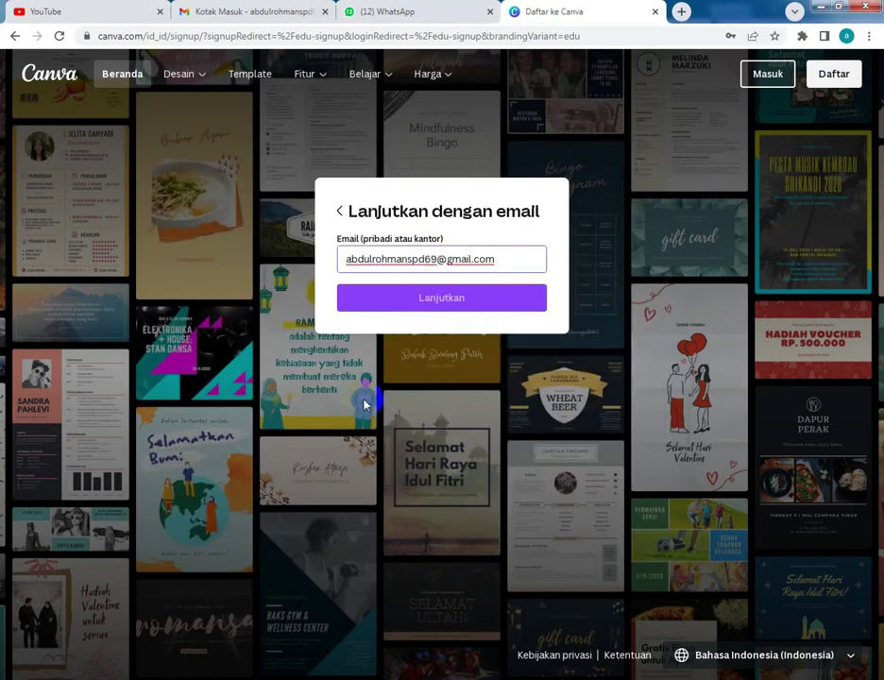
{"action": "left_click", "coordinate": [468, 304]}
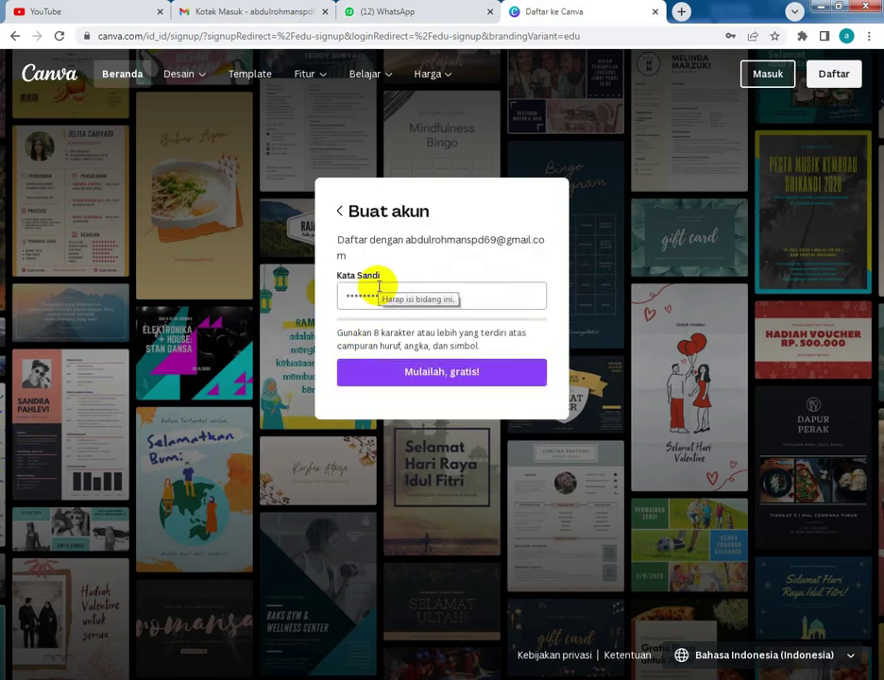
- Get the saved password from the Notepad note for the Kata Sandi field
{"action": "left_click", "coordinate": [379, 286]}
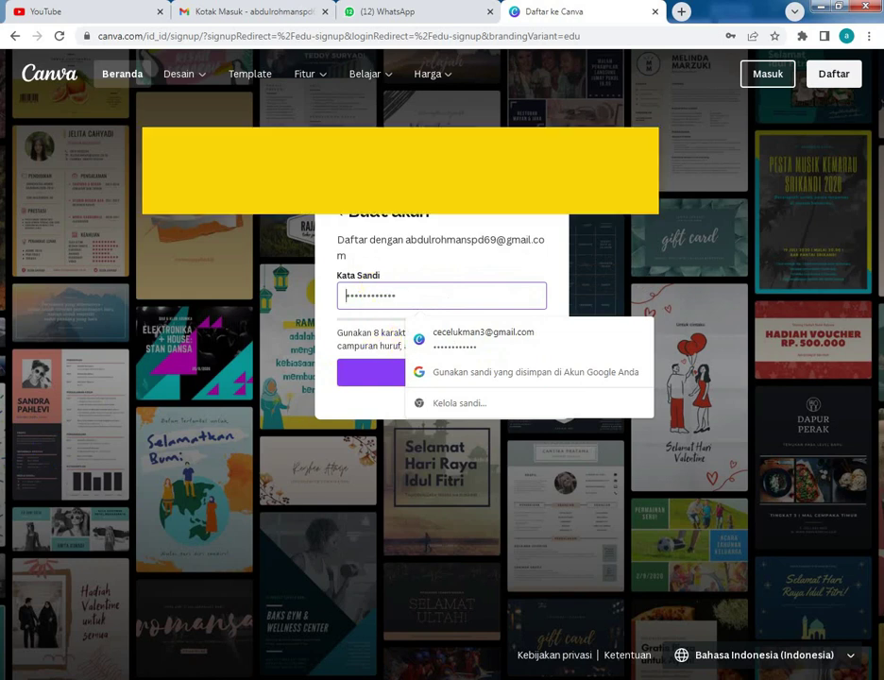
{"action": "key", "text": "alt+Tab"}
{"action": "left_click", "coordinate": [194, 121]}
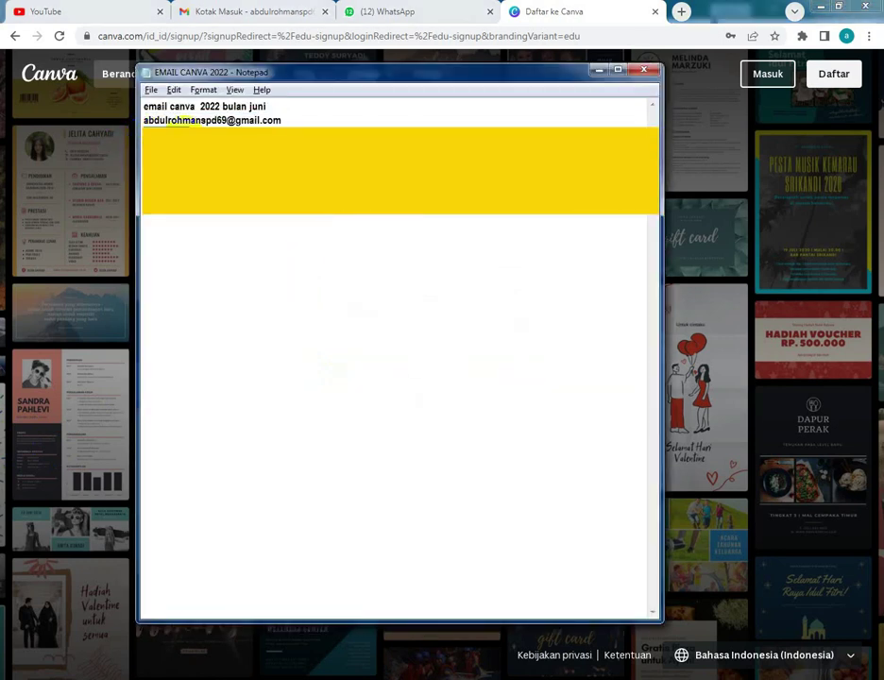
{"action": "right_click", "coordinate": [195, 137]}
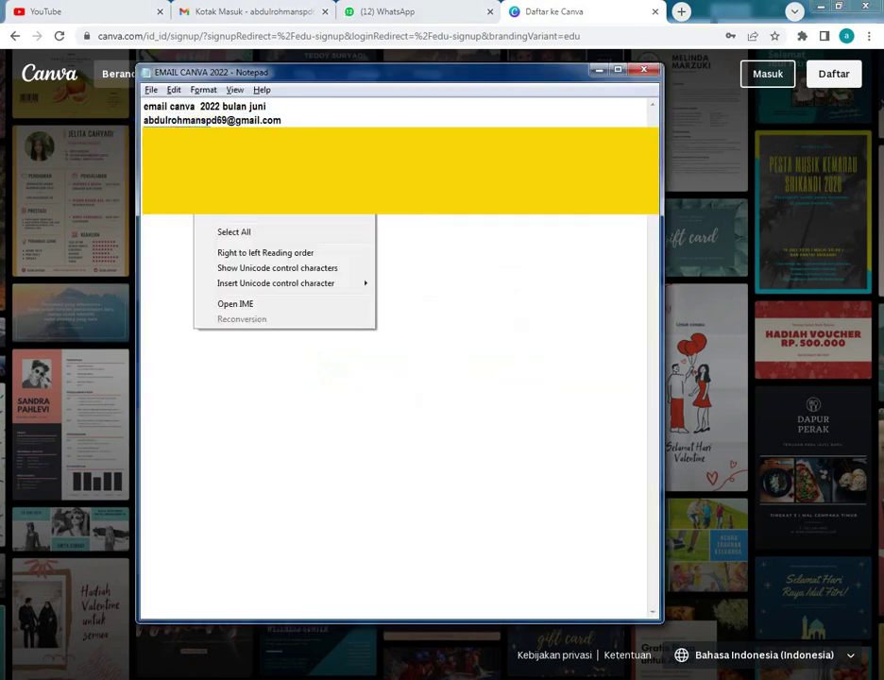
{"action": "left_click", "coordinate": [365, 452]}
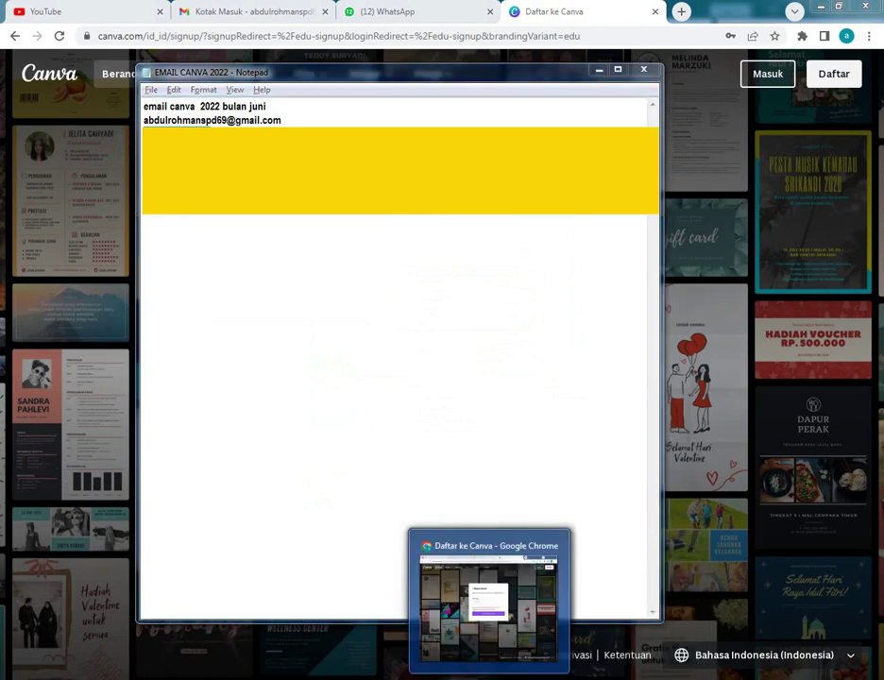
{"action": "left_click", "coordinate": [489, 613]}
- Paste the password into Kata Sandi and submit with Mulailah, gratis!
{"action": "left_click", "coordinate": [383, 296]}
{"action": "right_click", "coordinate": [382, 296]}
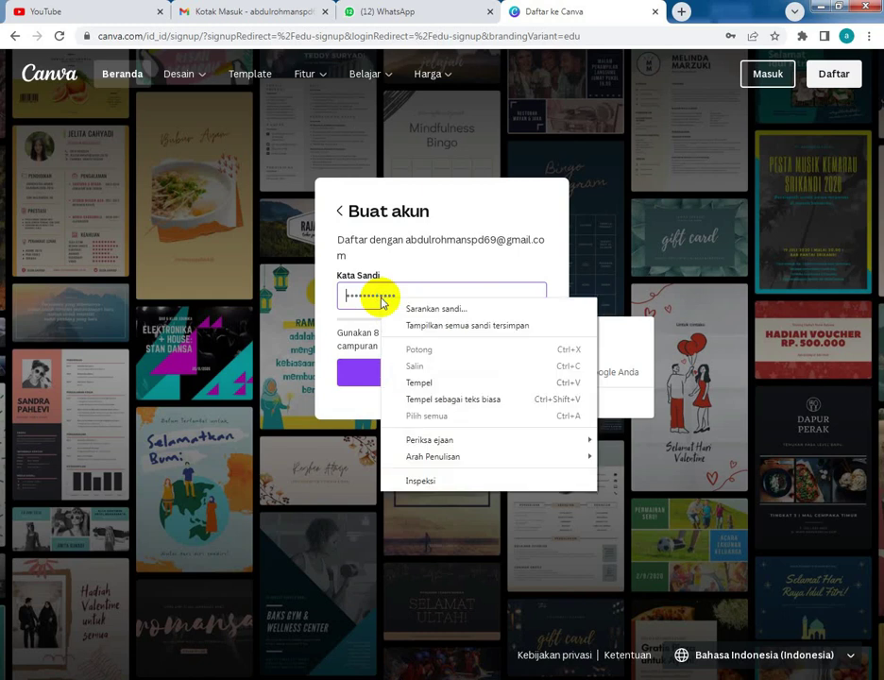
{"action": "left_click", "coordinate": [404, 380]}
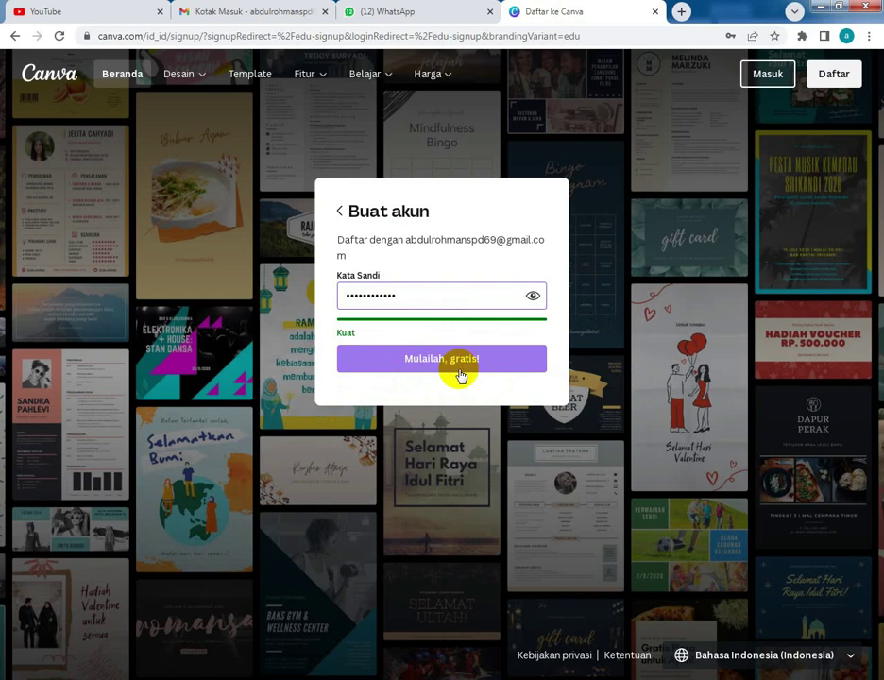
{"action": "left_click", "coordinate": [400, 368]}
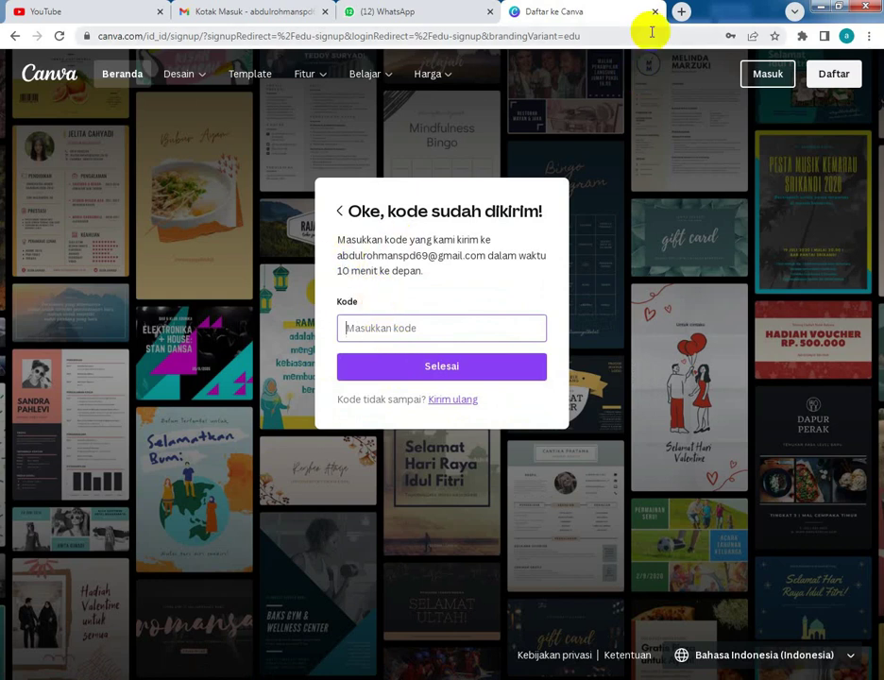
{"action": "left_click", "coordinate": [680, 12]}
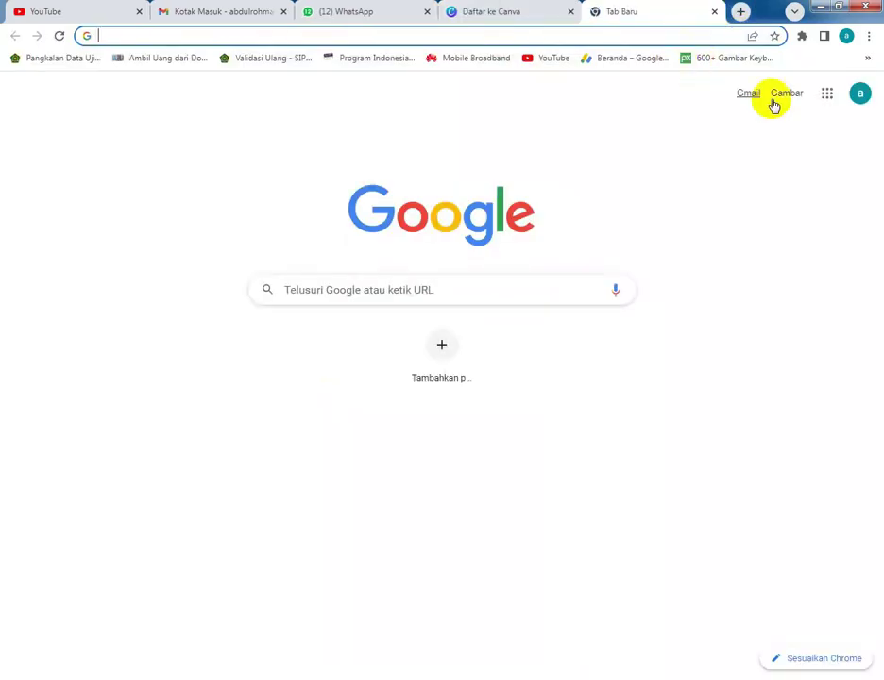
{"action": "left_click", "coordinate": [751, 94]}
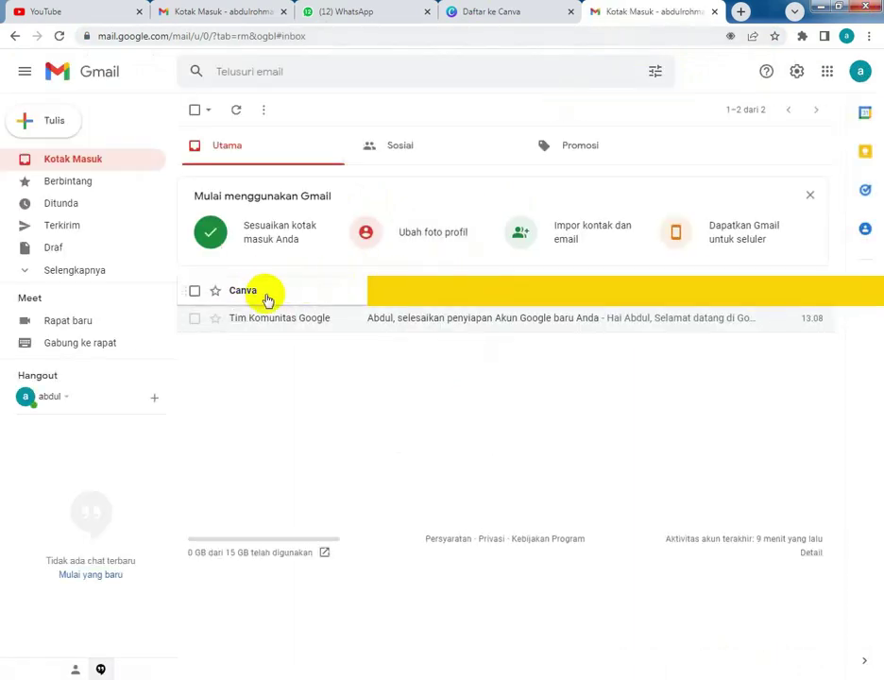
{"action": "left_click", "coordinate": [266, 297]}
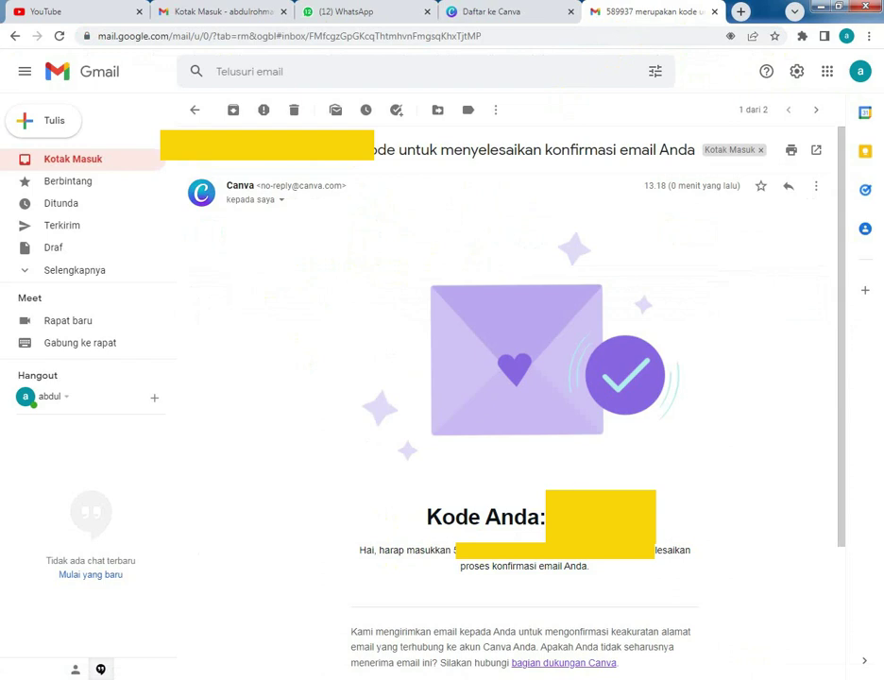
{"action": "right_click", "coordinate": [588, 510]}
{"action": "left_click", "coordinate": [680, 519]}
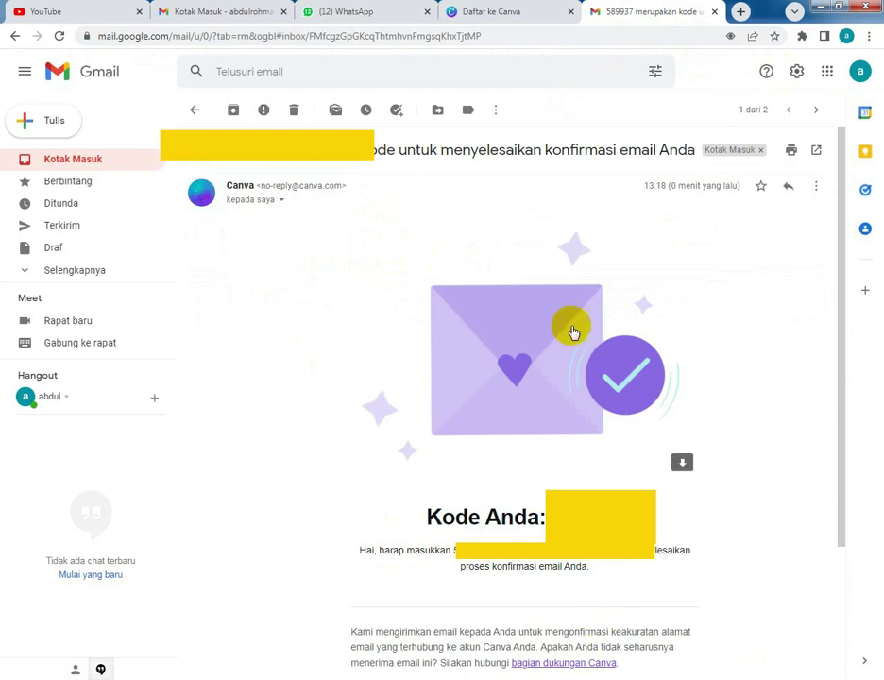
- Paste the code into Canva's Kode field and finish with Selesai
{"action": "left_click", "coordinate": [509, 12]}
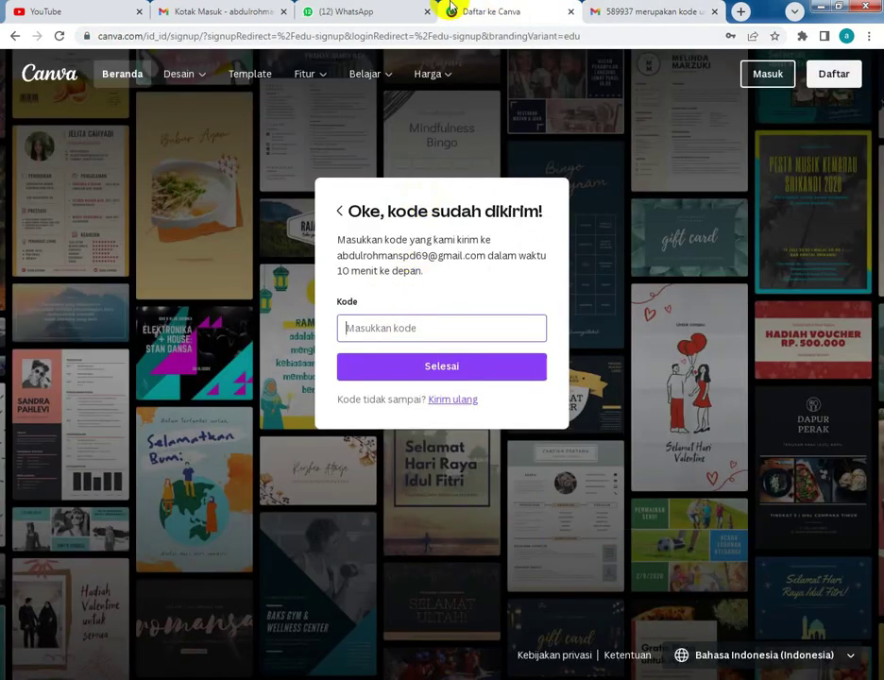
{"action": "left_click", "coordinate": [416, 326]}
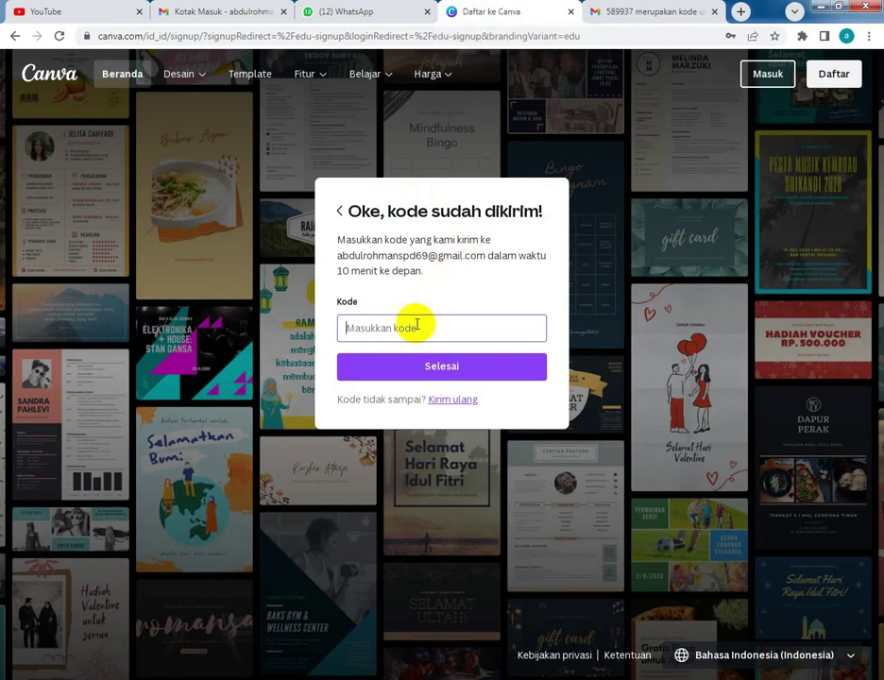
{"action": "right_click", "coordinate": [417, 326]}
{"action": "left_click", "coordinate": [516, 408]}
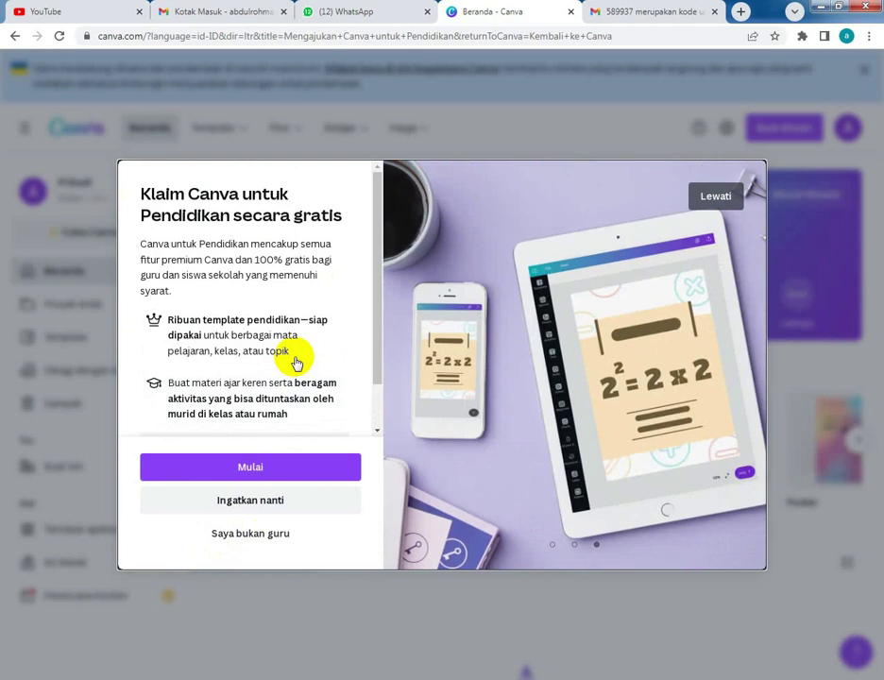
- Start the Klaim Canva untuk Pendidikan process with Mulai to reach the details form
{"action": "left_click", "coordinate": [196, 470]}
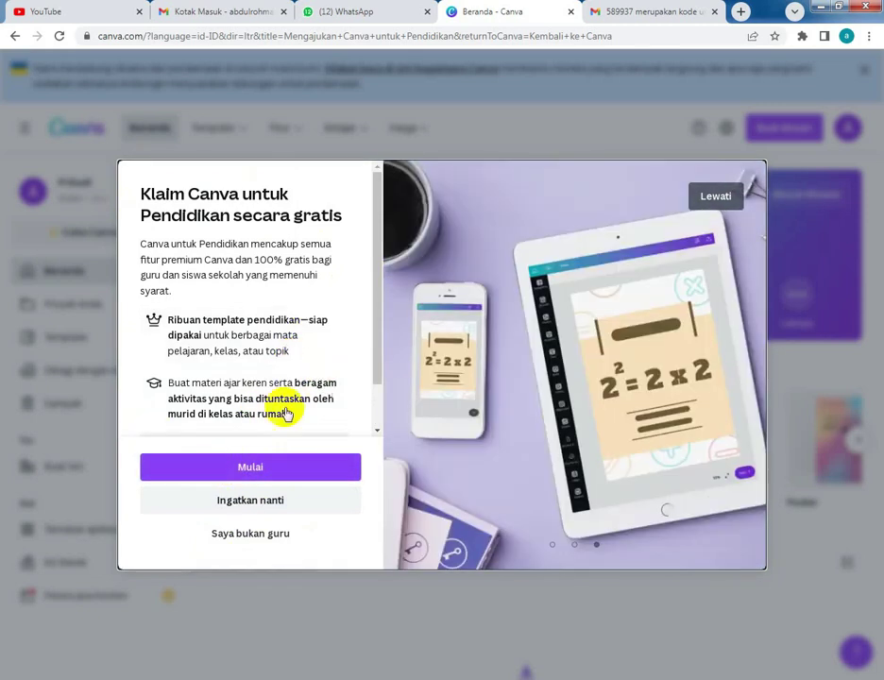
{"action": "left_click", "coordinate": [241, 465]}
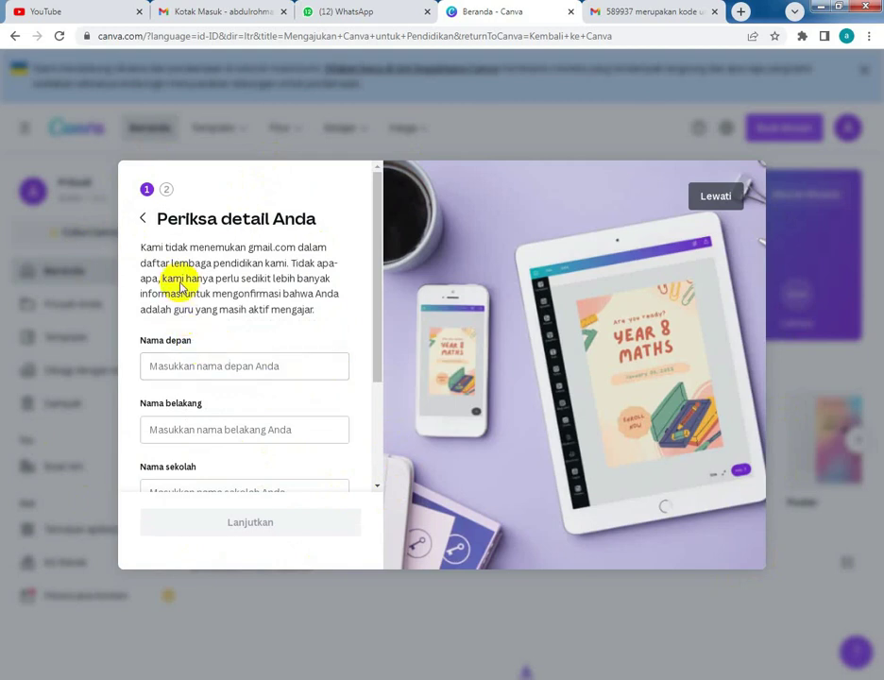
{"action": "scroll", "coordinate": [194, 373], "scroll_direction": "down", "scroll_amount": 3}
{"action": "scroll", "coordinate": [195, 368], "scroll_direction": "up", "scroll_amount": 3}
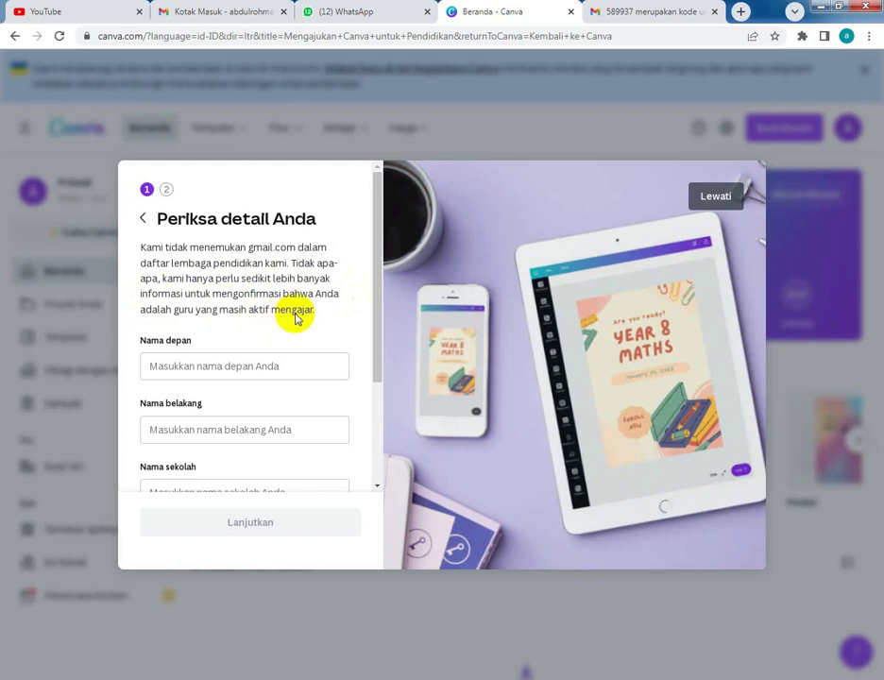
- Enter the teacher's first and last name and school 'MTs AR-RAHMAN', skip the website, and continue
{"action": "left_click", "coordinate": [277, 367]}
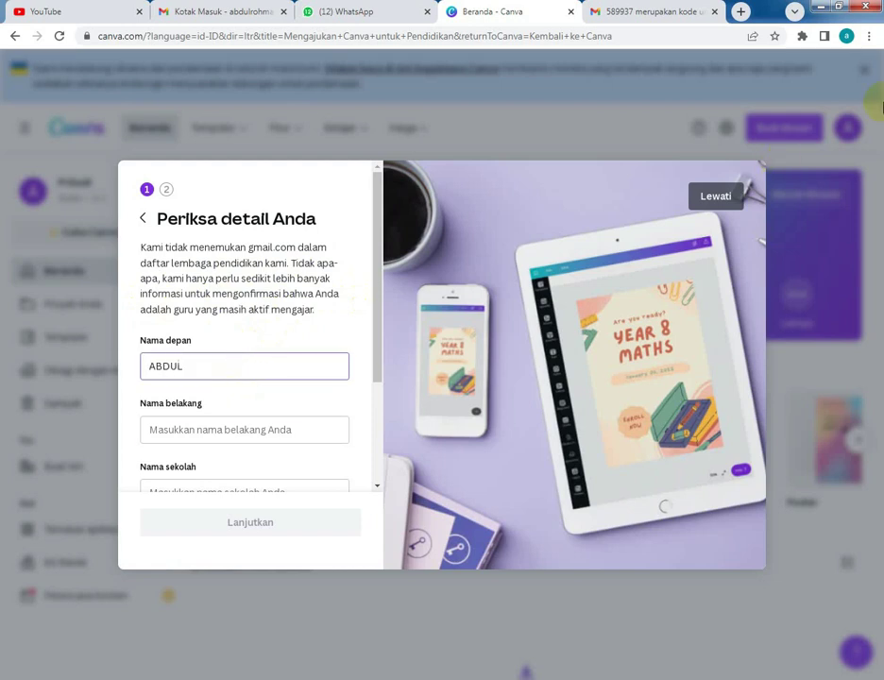
{"action": "key", "text": "Tab"}
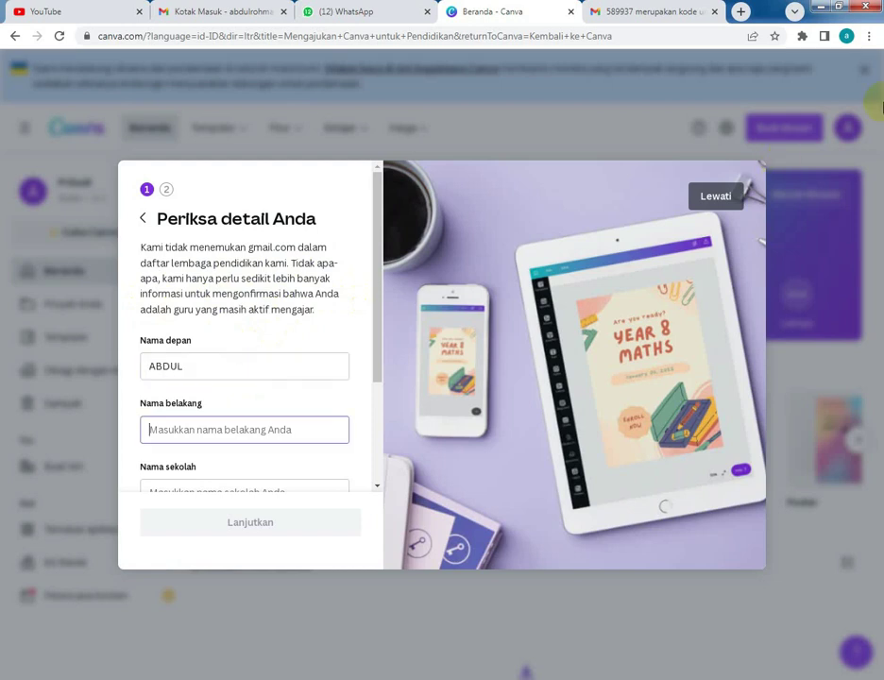
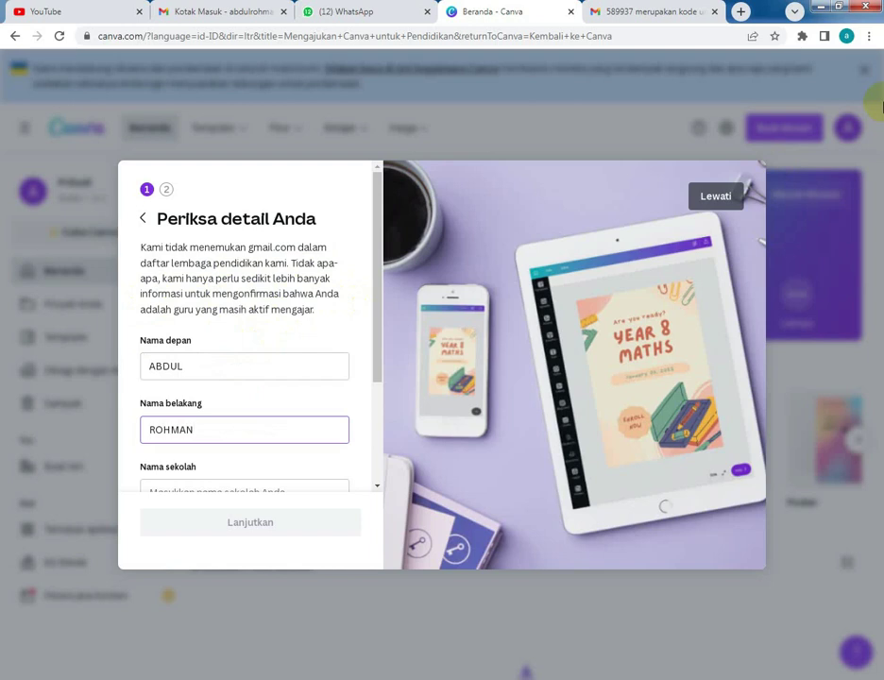
{"action": "scroll", "coordinate": [345, 377], "scroll_direction": "down", "scroll_amount": 3}
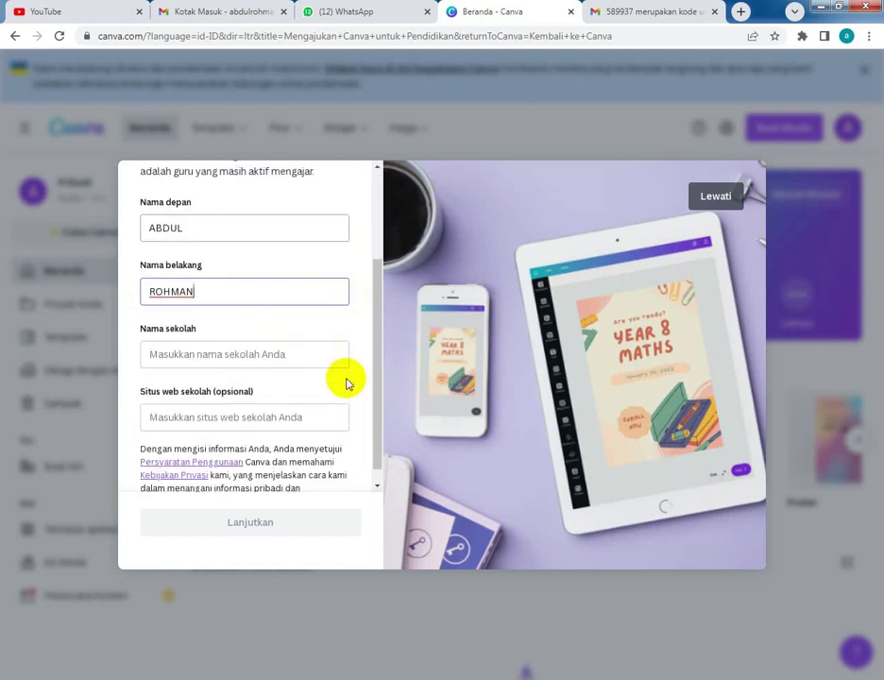
{"action": "left_click", "coordinate": [205, 358]}
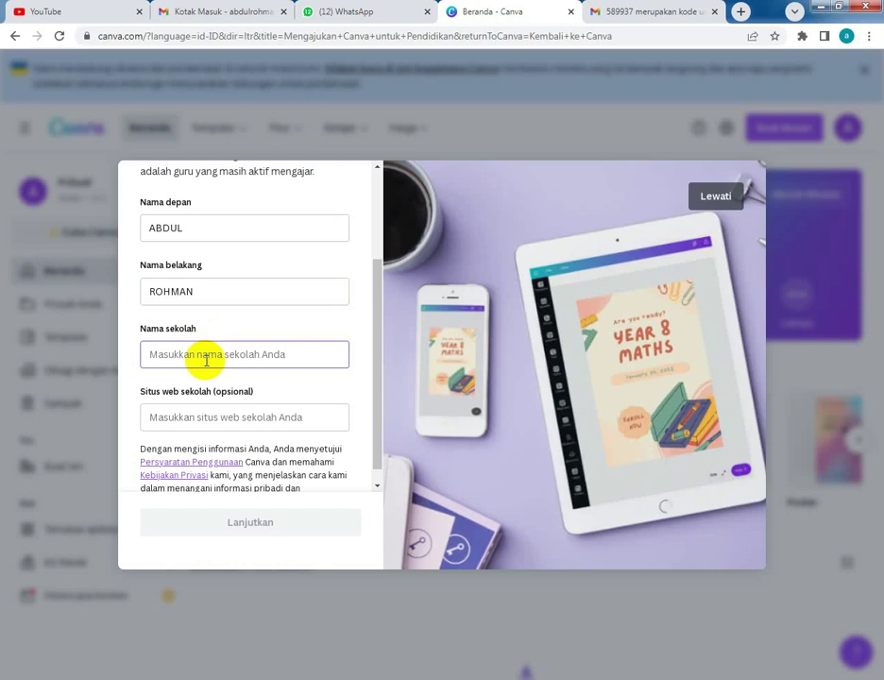
{"action": "type", "text": "MTs"}
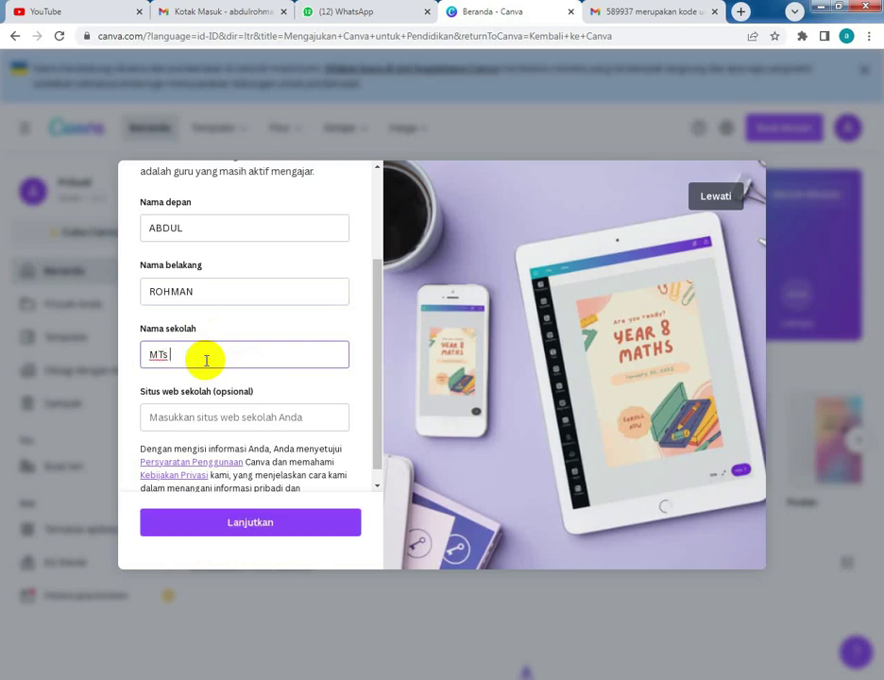
{"action": "type", "text": " AR-RAHMAN"}
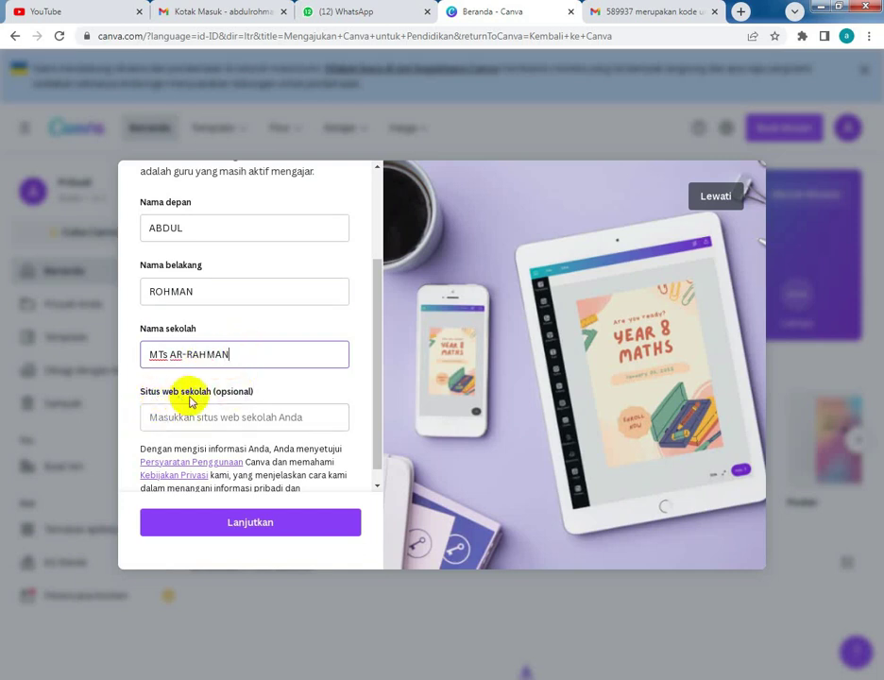
{"action": "left_click", "coordinate": [228, 420]}
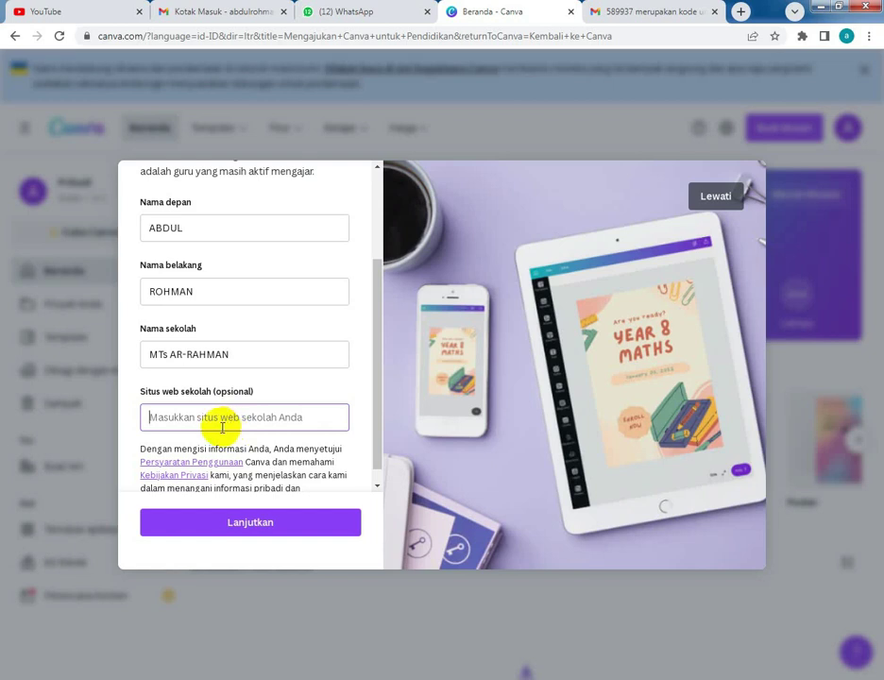
{"action": "left_click", "coordinate": [267, 416]}
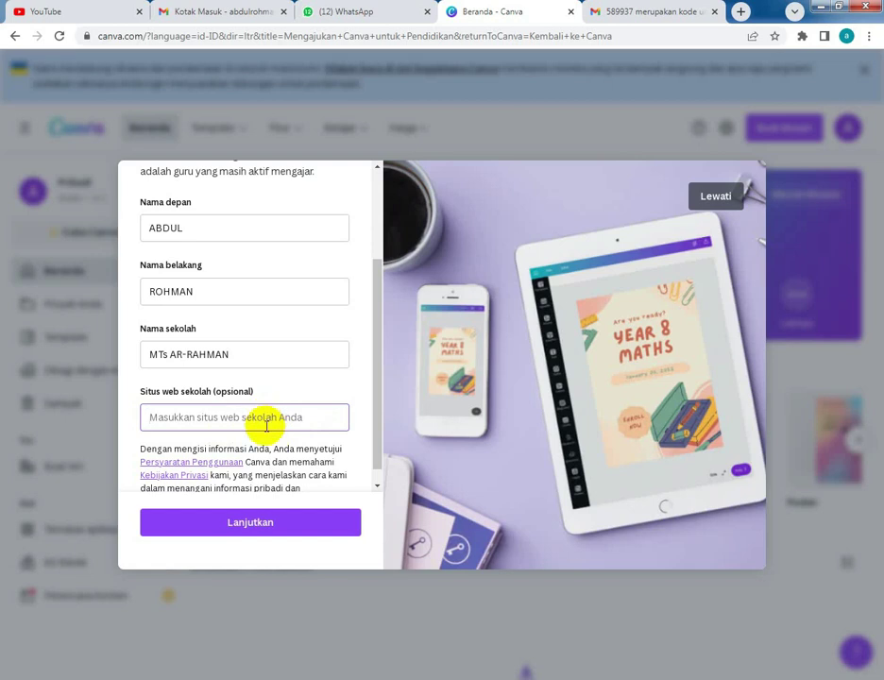
{"action": "left_click", "coordinate": [253, 525]}
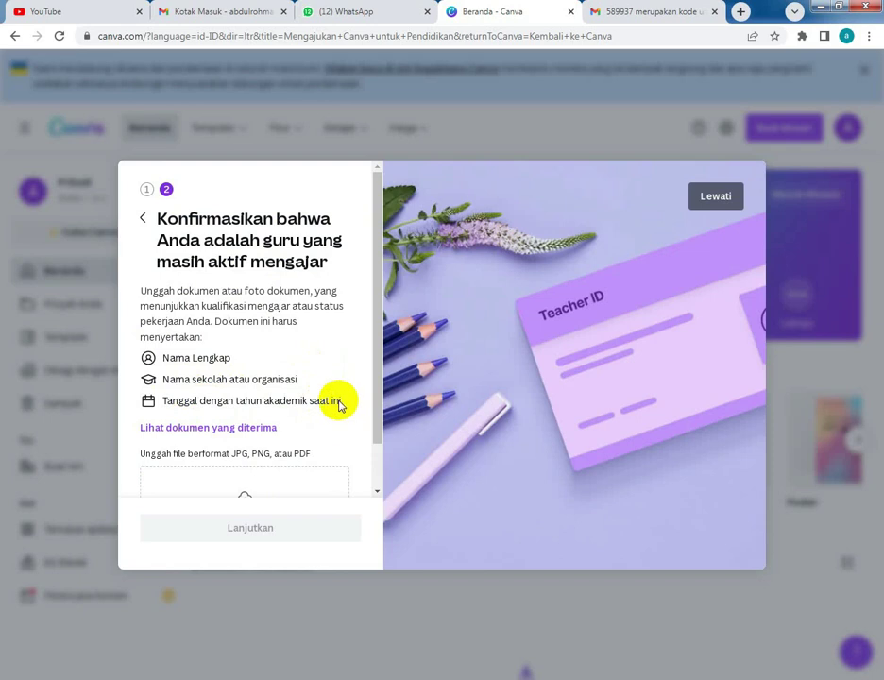
- Upload the SK Guru PDF from the Music library as the teaching proof document
{"action": "scroll", "coordinate": [331, 396], "scroll_direction": "down", "scroll_amount": 1}
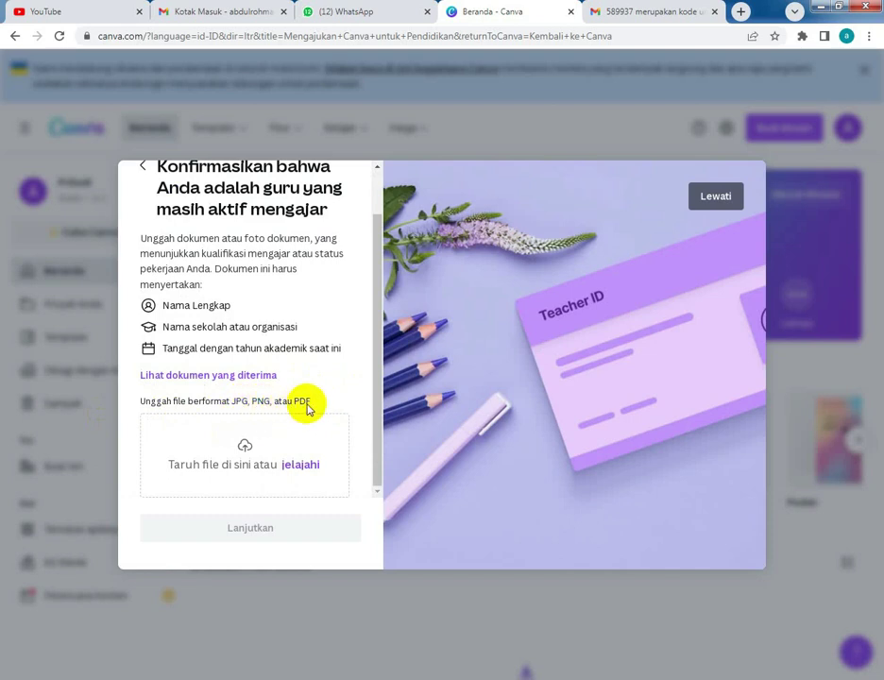
{"action": "left_click", "coordinate": [298, 463]}
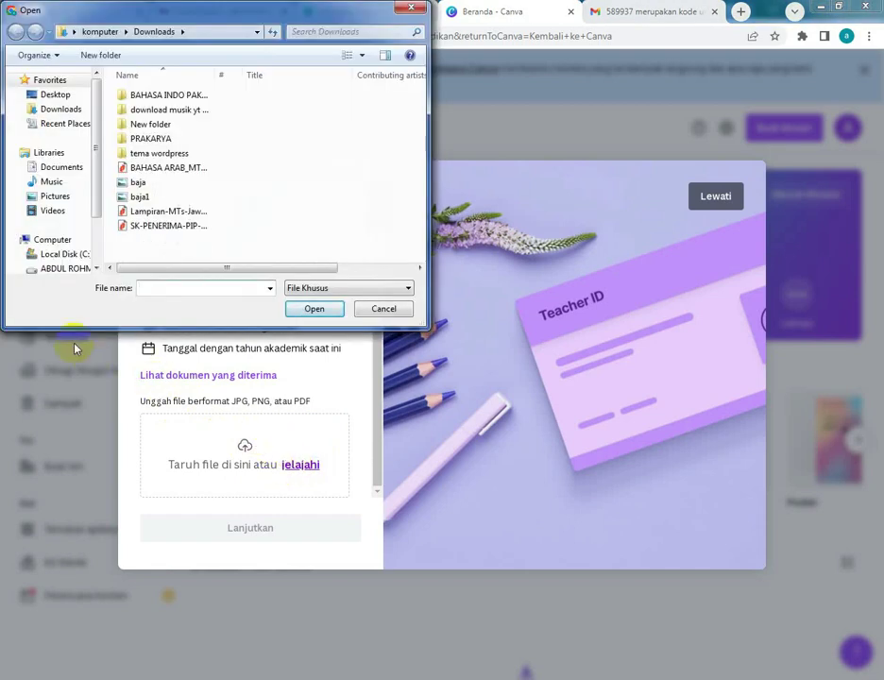
{"action": "left_click_drag", "start_coordinate": [94, 183], "coordinate": [99, 260]}
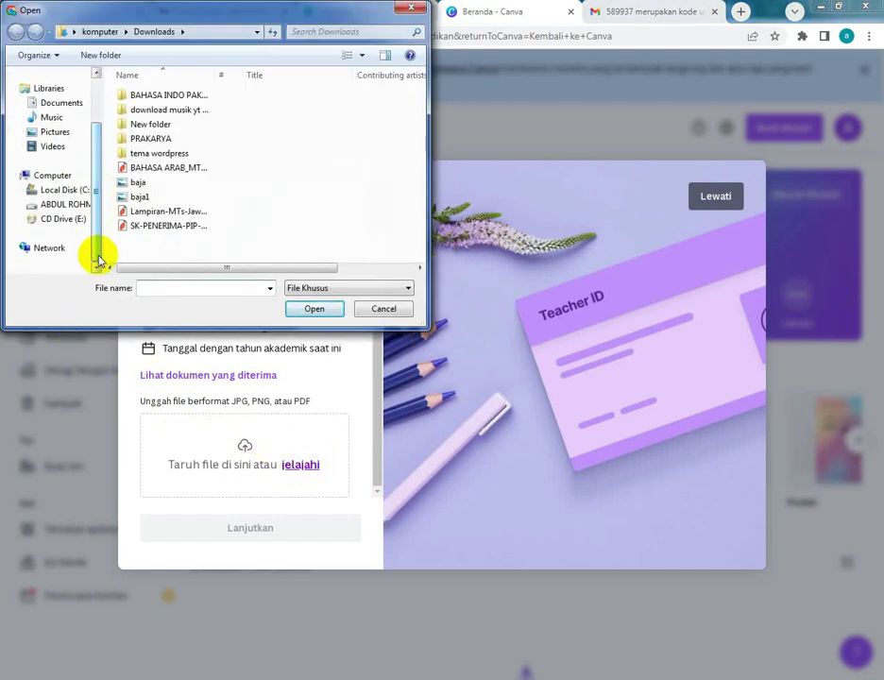
{"action": "left_click", "coordinate": [56, 132]}
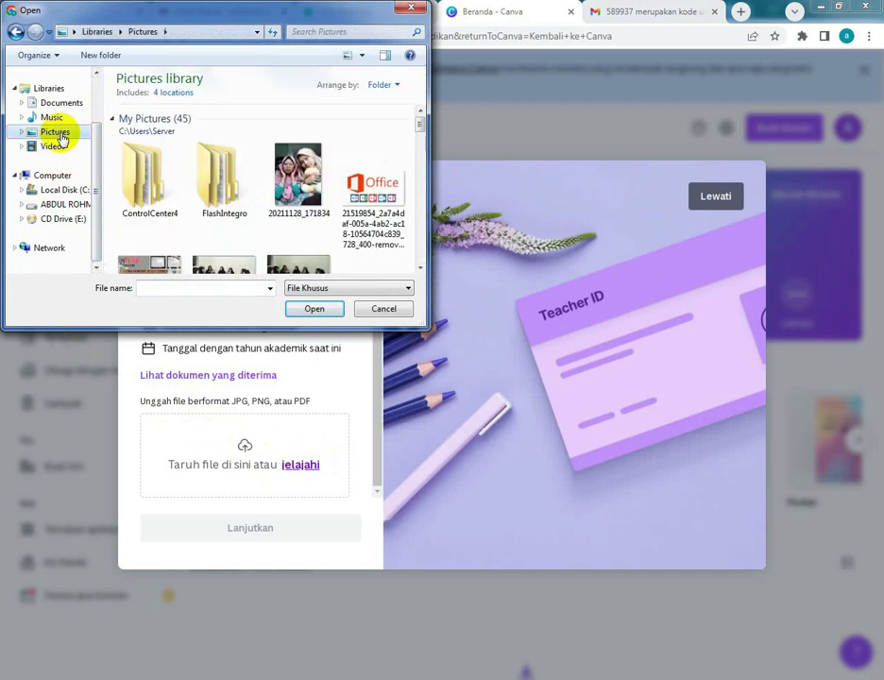
{"action": "left_click", "coordinate": [298, 174]}
{"action": "scroll", "coordinate": [283, 189], "scroll_direction": "down", "scroll_amount": 5}
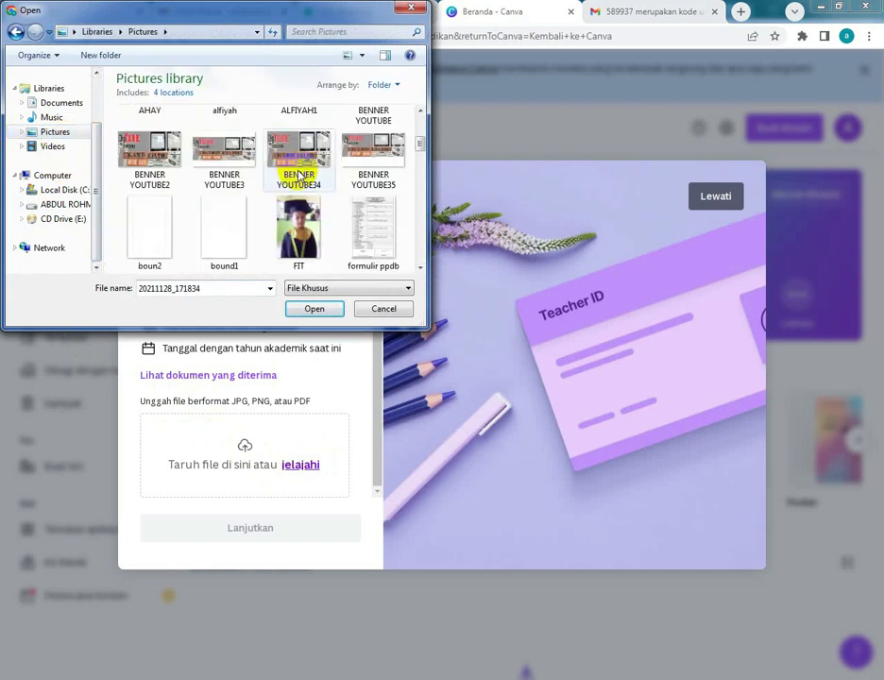
{"action": "left_click", "coordinate": [27, 144]}
{"action": "left_click", "coordinate": [56, 118]}
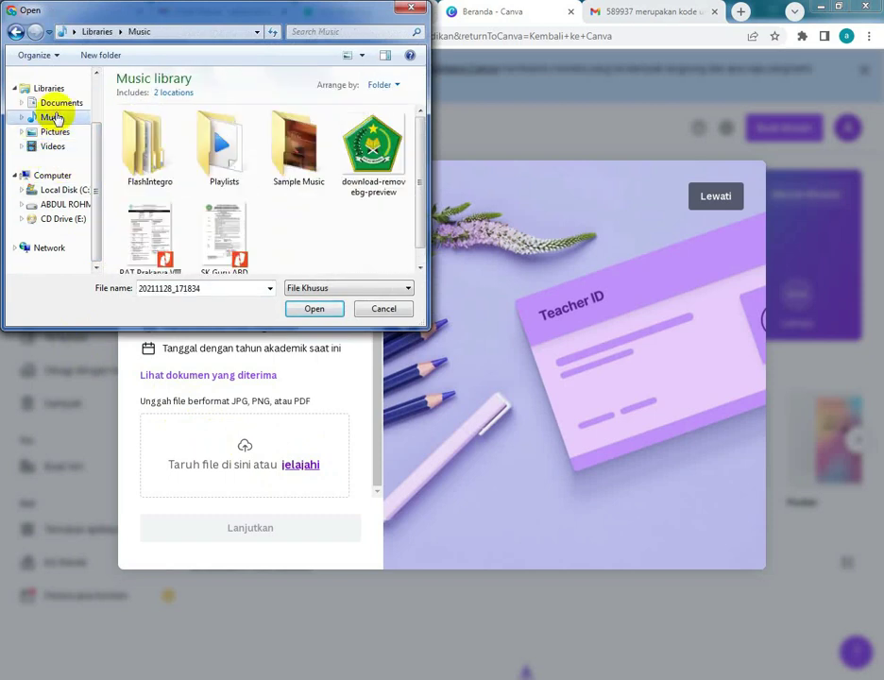
{"action": "left_click", "coordinate": [216, 234]}
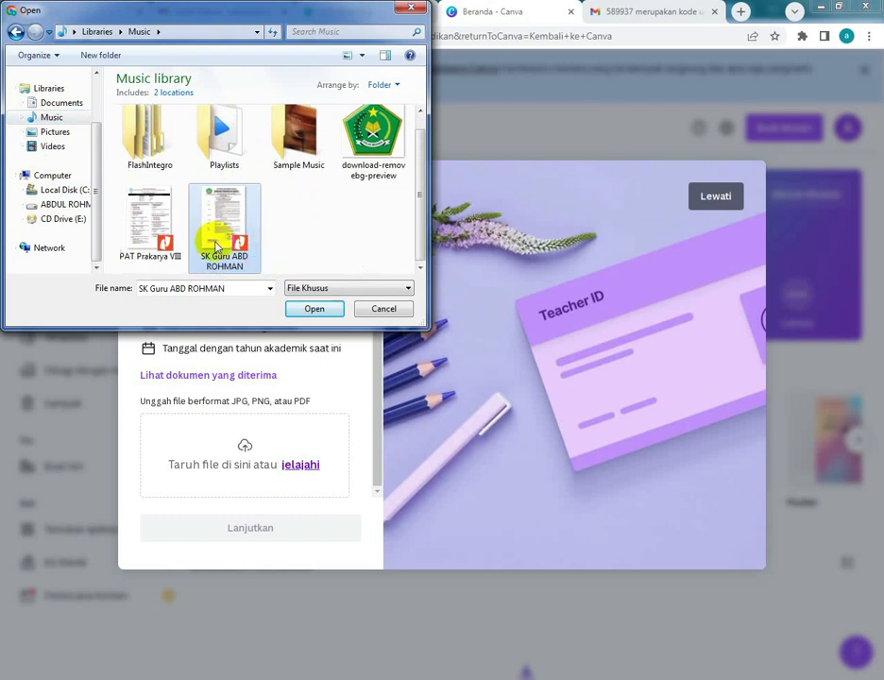
{"action": "left_click", "coordinate": [314, 309]}
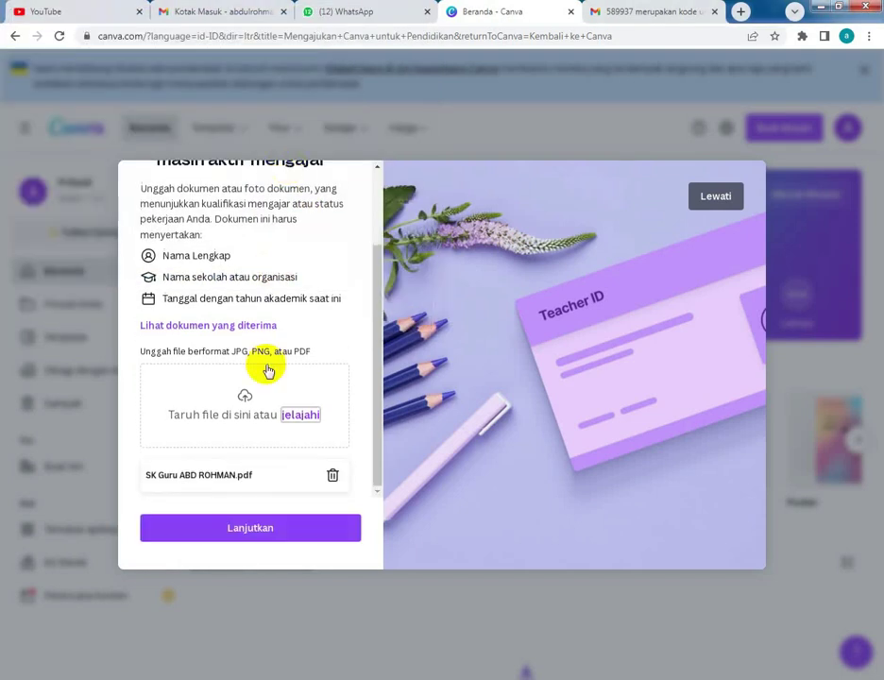
- Submit the verification document and acknowledge the 'Aplikasi Anda sedang ditinjau' review notice
{"action": "left_click", "coordinate": [263, 532]}
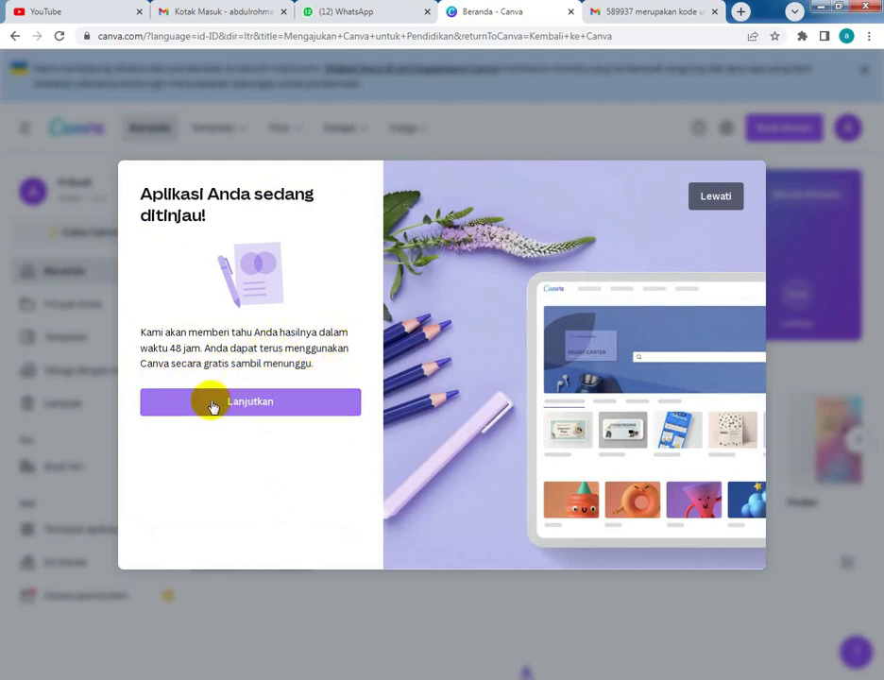
{"action": "left_click", "coordinate": [296, 408]}
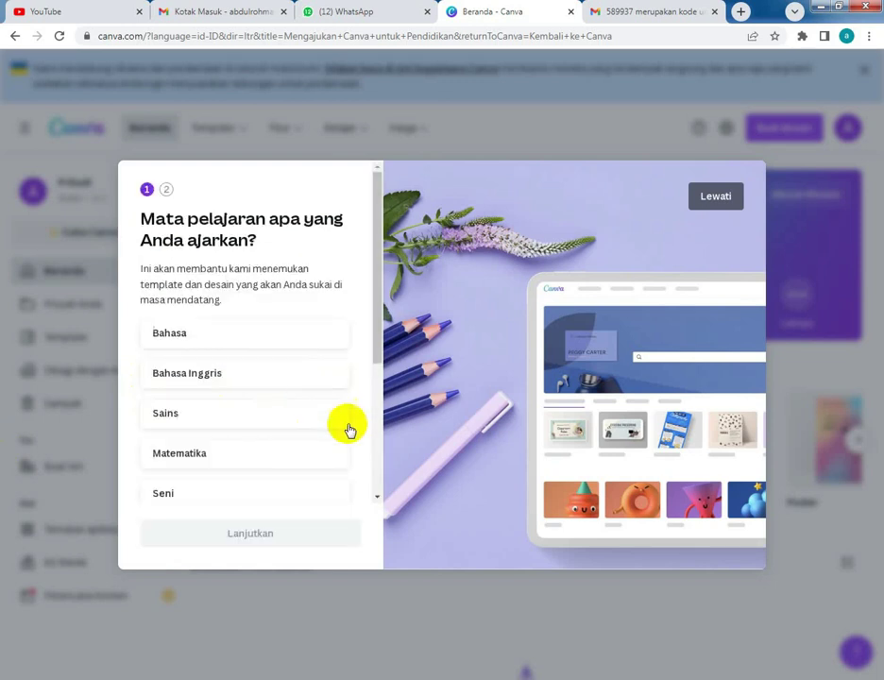
- Choose Bahasa as the subject taught and continue to the grade question
{"action": "scroll", "coordinate": [345, 427], "scroll_direction": "down", "scroll_amount": 2}
{"action": "scroll", "coordinate": [345, 427], "scroll_direction": "up", "scroll_amount": 2}
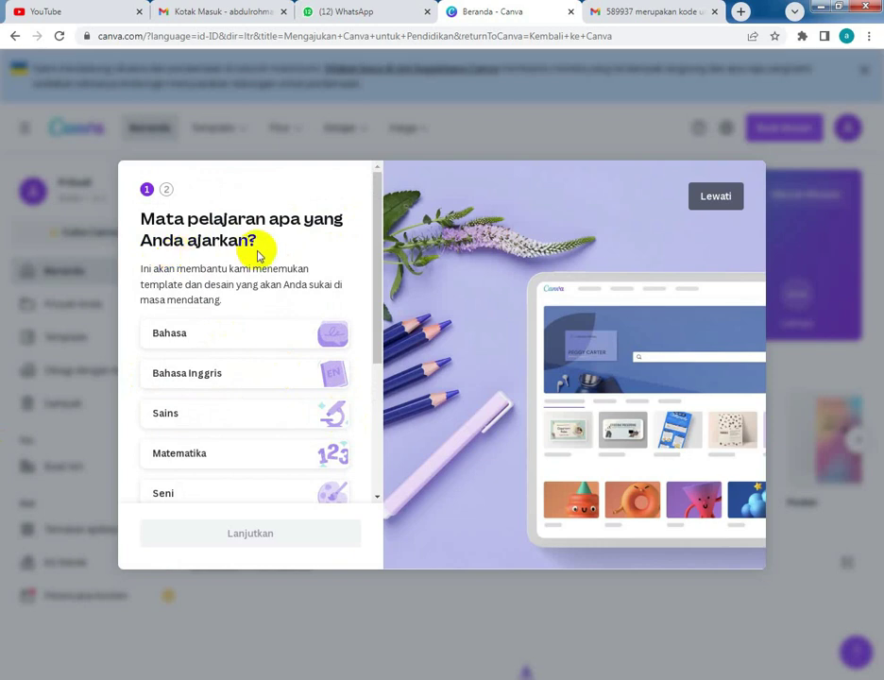
{"action": "scroll", "coordinate": [258, 255], "scroll_direction": "down", "scroll_amount": 5}
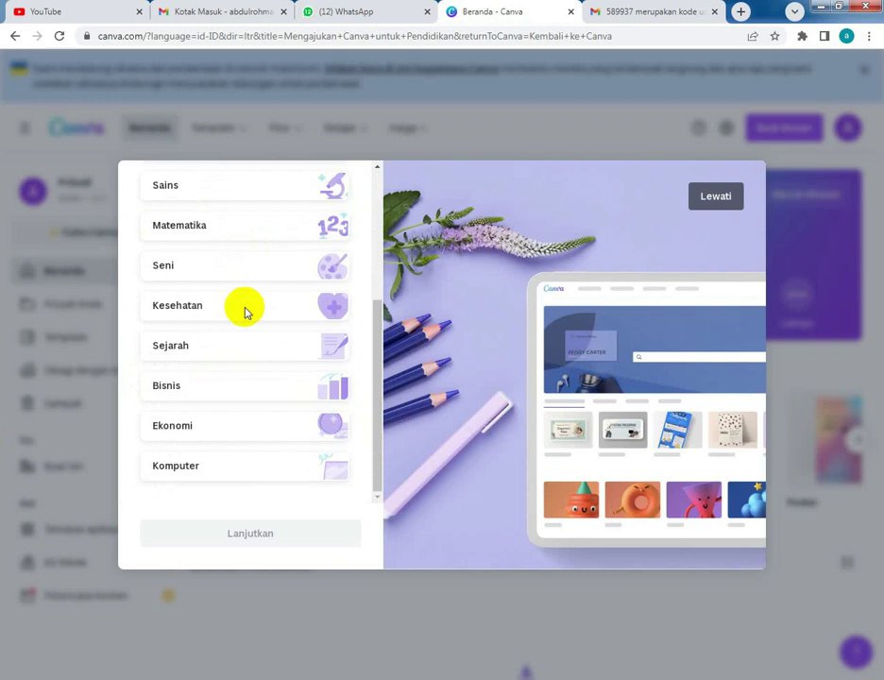
{"action": "scroll", "coordinate": [214, 255], "scroll_direction": "up", "scroll_amount": 3}
{"action": "left_click", "coordinate": [213, 253]}
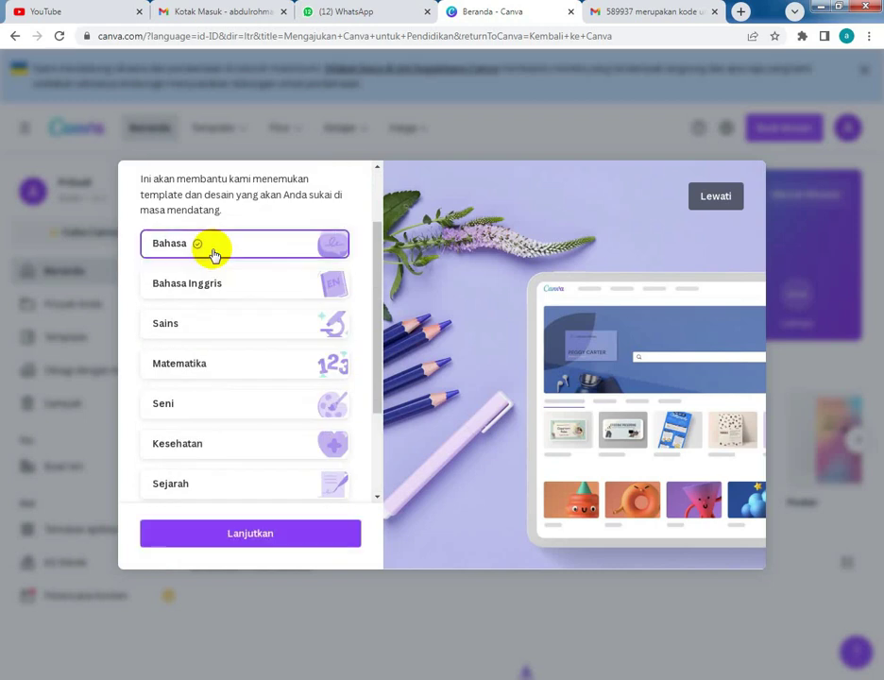
{"action": "scroll", "coordinate": [246, 359], "scroll_direction": "down", "scroll_amount": 3}
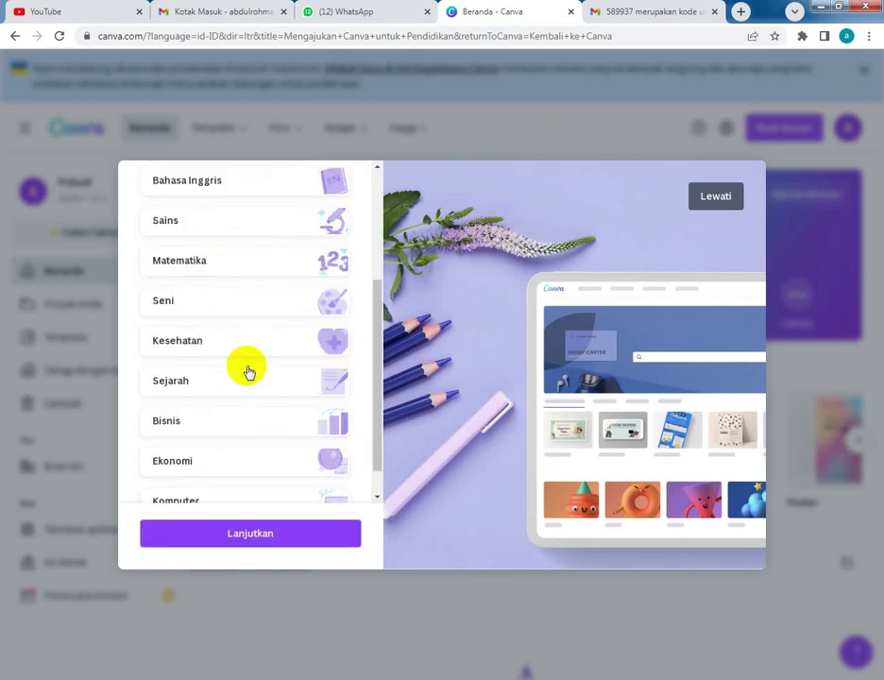
{"action": "left_click", "coordinate": [257, 535]}
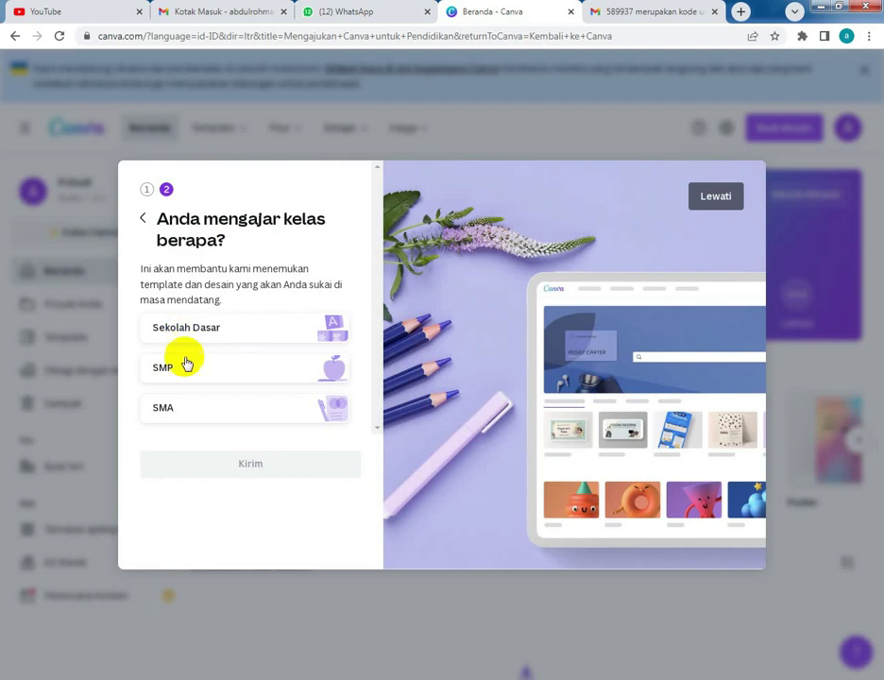
- Submit SMP grade 7 as the teaching level
{"action": "left_click", "coordinate": [188, 371]}
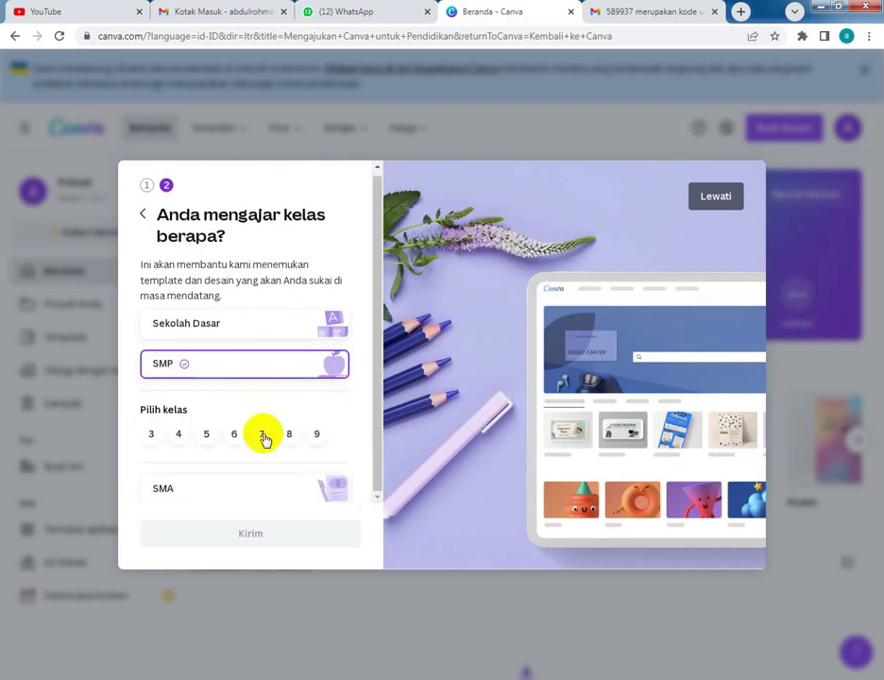
{"action": "left_click", "coordinate": [262, 433]}
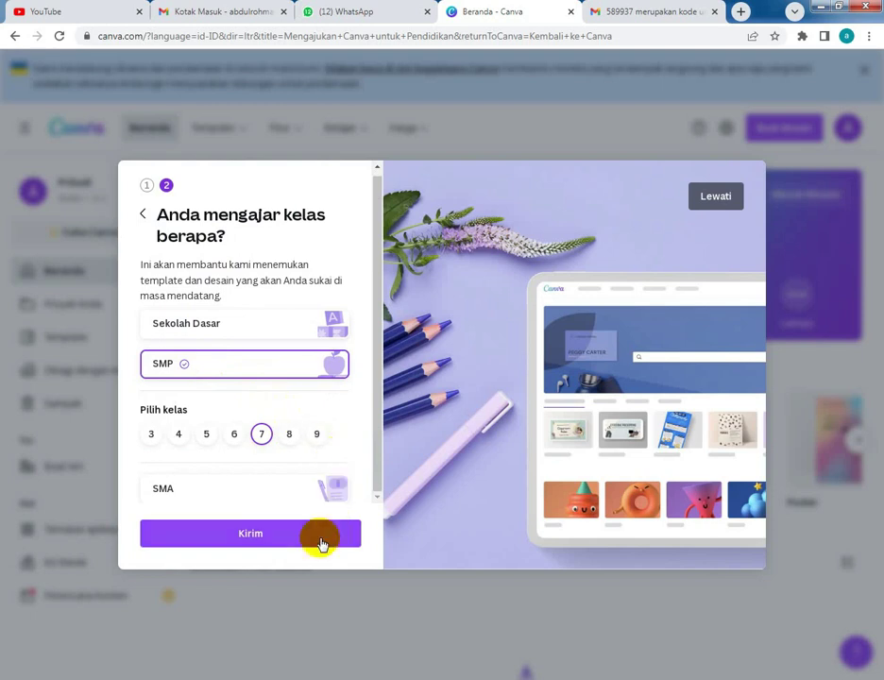
{"action": "left_click", "coordinate": [243, 540]}
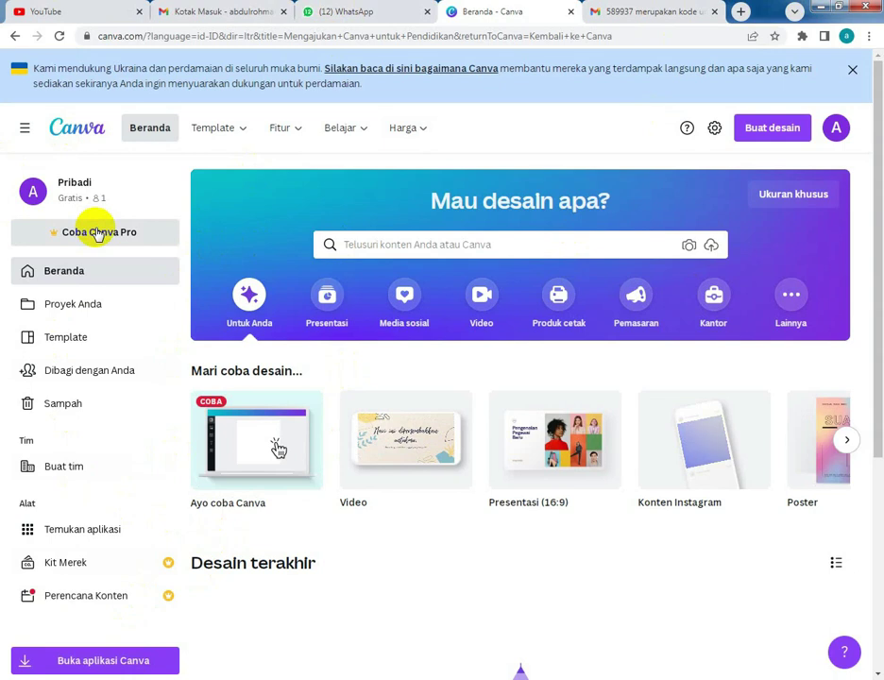
{"action": "left_click", "coordinate": [661, 11]}
{"action": "left_click", "coordinate": [84, 162]}
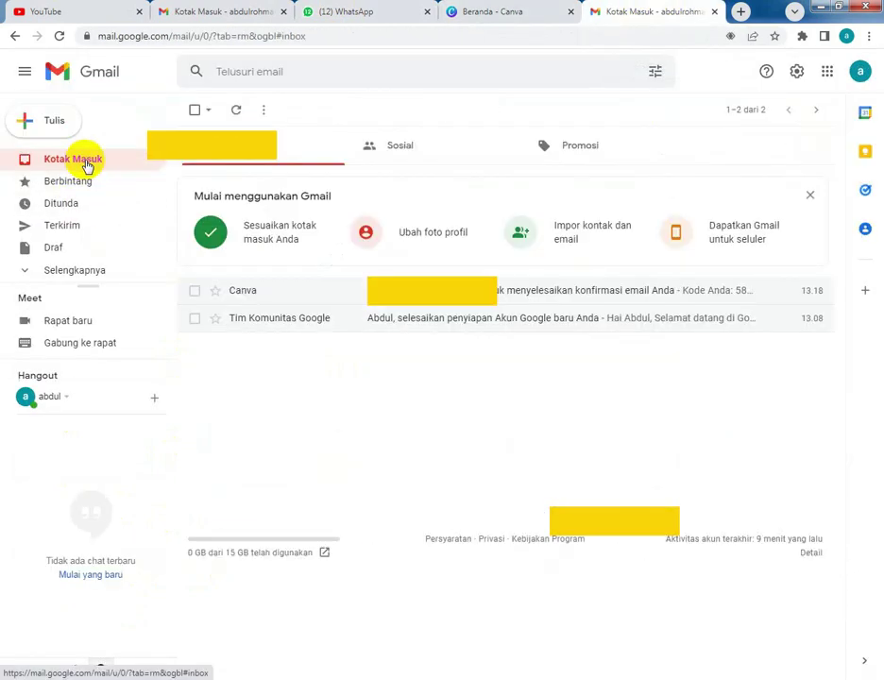
{"action": "left_click", "coordinate": [60, 38]}
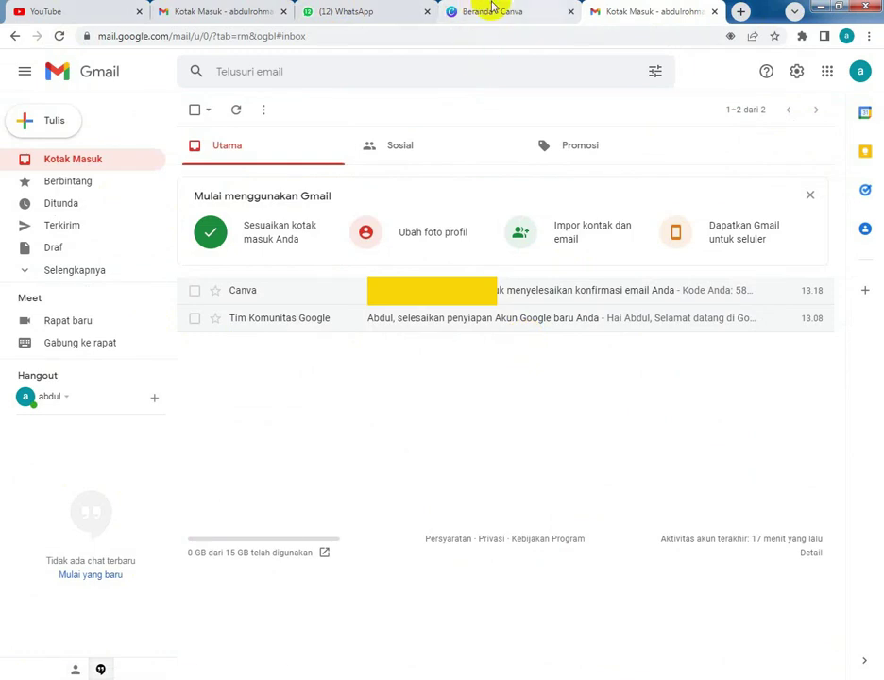
{"action": "left_click", "coordinate": [492, 9]}
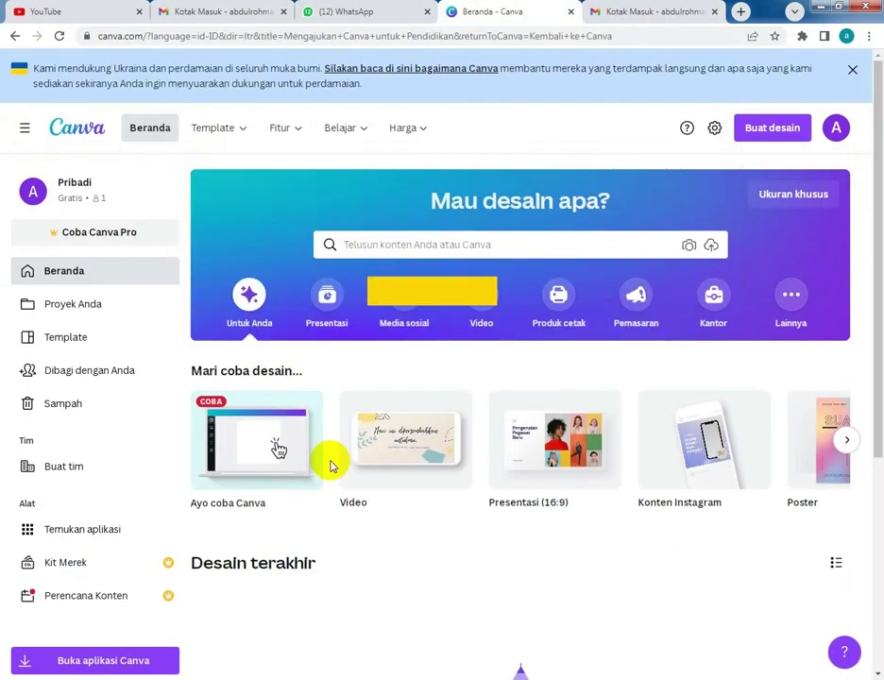